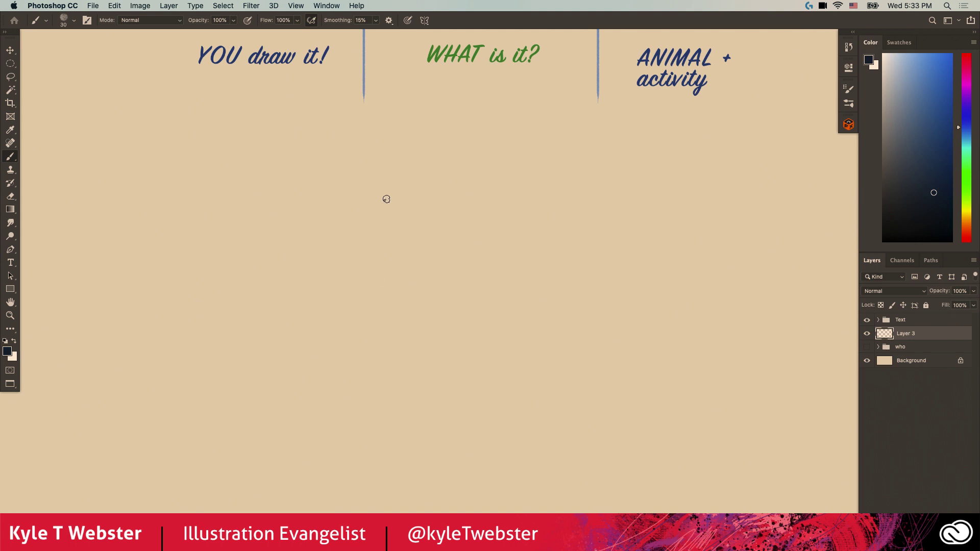
pyautogui.moveTo(384, 200); pyautogui.dragTo(358, 255)
pyautogui.moveTo(307, 227)
pyautogui.mouseDown()
pyautogui.moveTo(277, 218)
pyautogui.moveTo(249, 203)
pyautogui.moveTo(242, 227)
pyautogui.mouseUp()
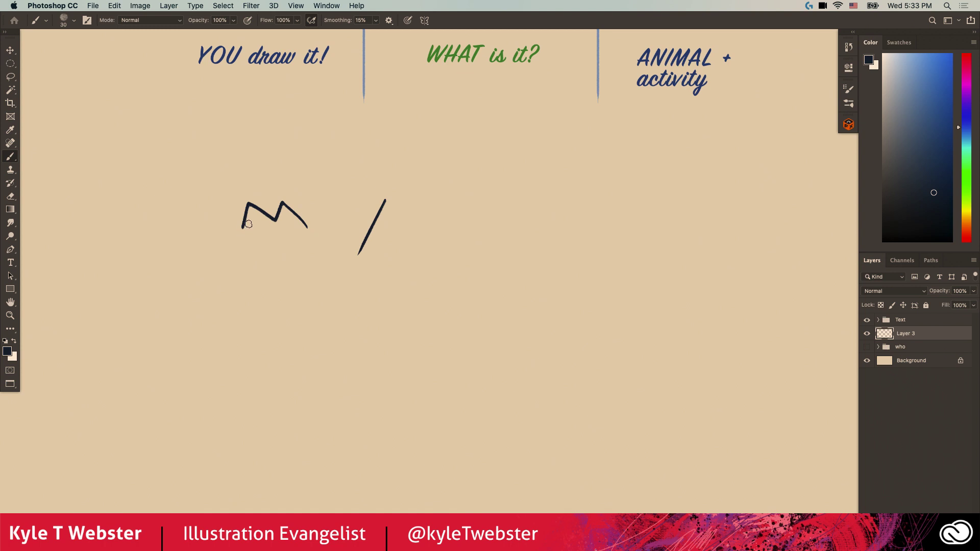
pyautogui.moveTo(276, 271)
pyautogui.mouseDown()
pyautogui.moveTo(269, 332)
pyautogui.moveTo(231, 381)
pyautogui.moveTo(247, 344)
pyautogui.moveTo(263, 403)
pyautogui.mouseUp()
pyautogui.moveTo(331, 299); pyautogui.dragTo(322, 332)
pyautogui.moveTo(230, 294); pyautogui.dragTo(226, 316)
pyautogui.press('super+a')
pyautogui.press('Delete')
pyautogui.press('super+d')
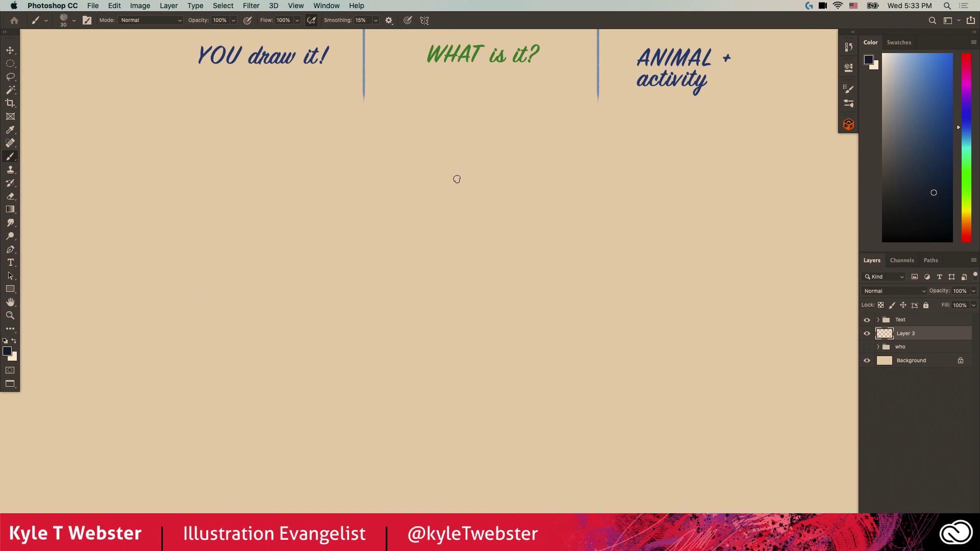
# Draw a near-vertical line near the canvas centre and a rounded arc from its upper end to start the butterfly's large wing
pyautogui.moveTo(451, 178); pyautogui.dragTo(459, 288)
pyautogui.moveTo(404, 176)
pyautogui.mouseDown()
pyautogui.moveTo(400, 281)
pyautogui.moveTo(389, 184)
pyautogui.moveTo(409, 262)
pyautogui.mouseUp()
pyautogui.press('super+z')
pyautogui.press('super+z')
pyautogui.moveTo(452, 177)
pyautogui.mouseDown()
pyautogui.moveTo(499, 159)
pyautogui.moveTo(533, 182)
pyautogui.moveTo(542, 205)
pyautogui.mouseUp()
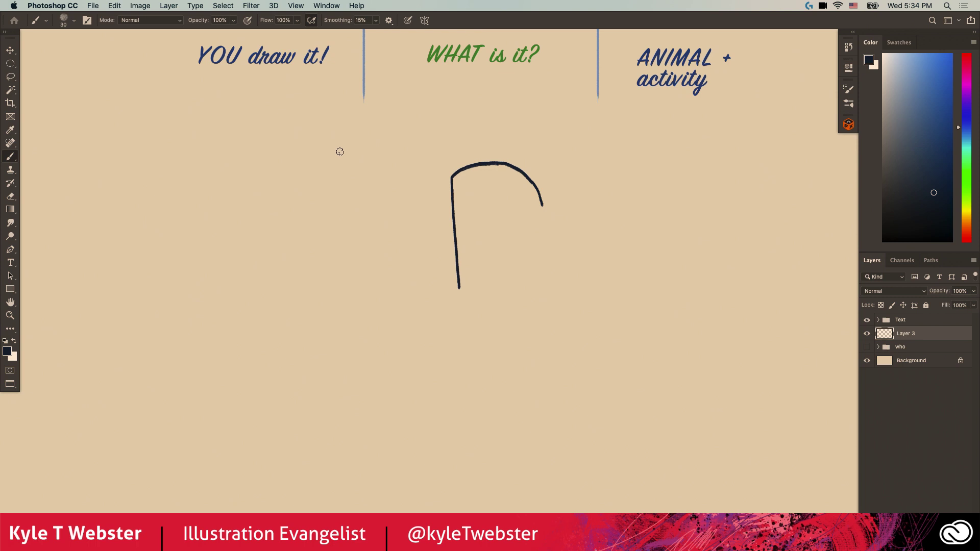
pyautogui.press('r')
pyautogui.moveTo(304, 210)
pyautogui.mouseDown()
pyautogui.moveTo(298, 263)
pyautogui.moveTo(308, 314)
pyautogui.mouseUp()
pyautogui.press('b')
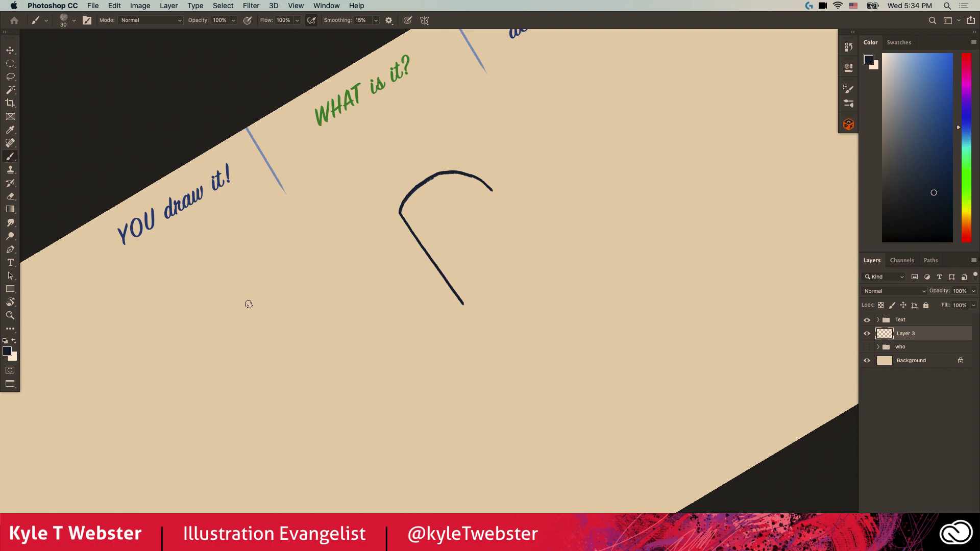
pyautogui.press('r')
pyautogui.moveTo(228, 306)
pyautogui.mouseDown()
pyautogui.moveTo(252, 260)
pyautogui.moveTo(322, 209)
pyautogui.mouseUp()
pyautogui.press('b')
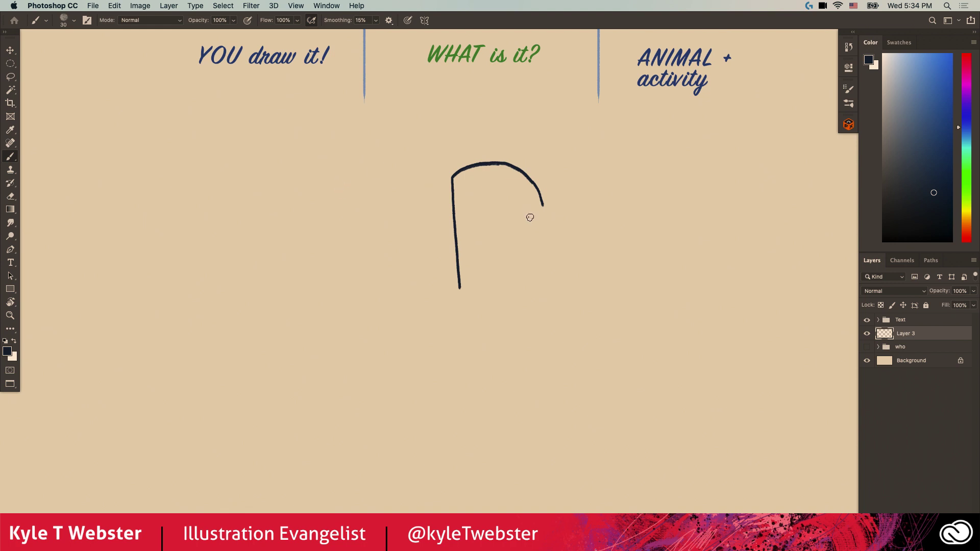
# Close the large wing with a diagonal line and add the smaller lower wing with a straight base and a curved outer edge
pyautogui.moveTo(543, 204); pyautogui.dragTo(460, 290)
pyautogui.moveTo(459, 289); pyautogui.dragTo(544, 294)
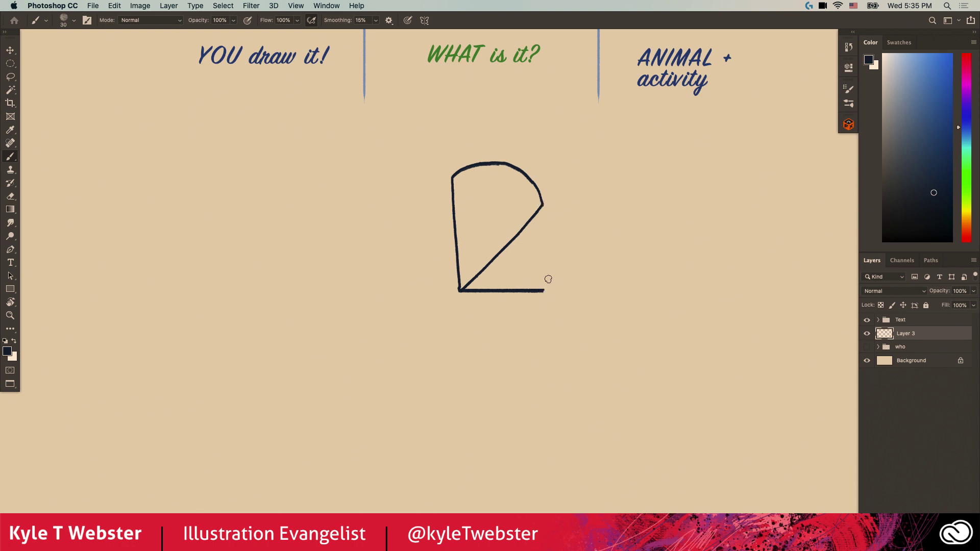
pyautogui.click(513, 241)
pyautogui.scroll(1, 511, 240)
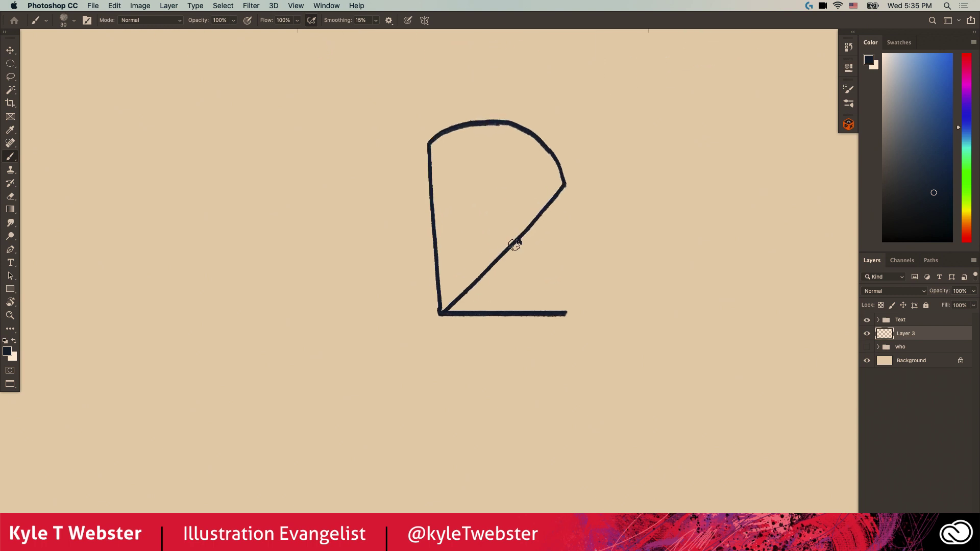
pyautogui.moveTo(476, 266); pyautogui.dragTo(432, 277)
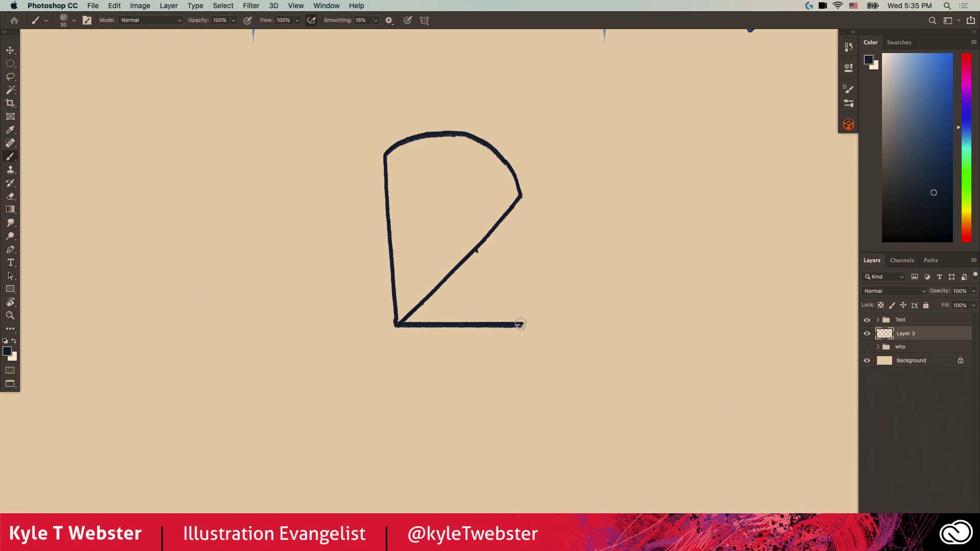
pyautogui.moveTo(519, 324)
pyautogui.mouseDown()
pyautogui.moveTo(509, 274)
pyautogui.moveTo(475, 250)
pyautogui.mouseUp()
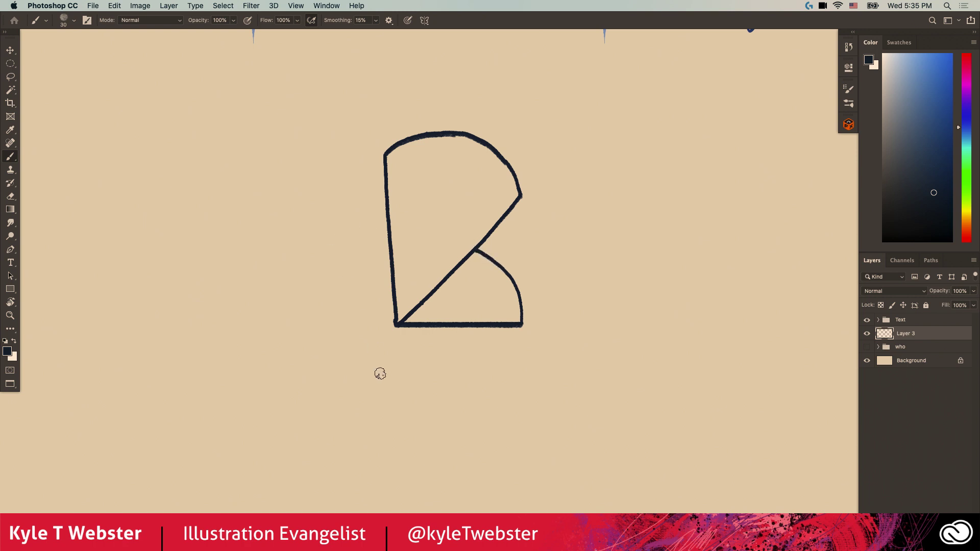
# Draw a slanted line for a narrow wing on the front side, running to the shared lower corner of the wings
pyautogui.keyDown('alt'); pyautogui.click(389, 393); pyautogui.keyUp('alt')
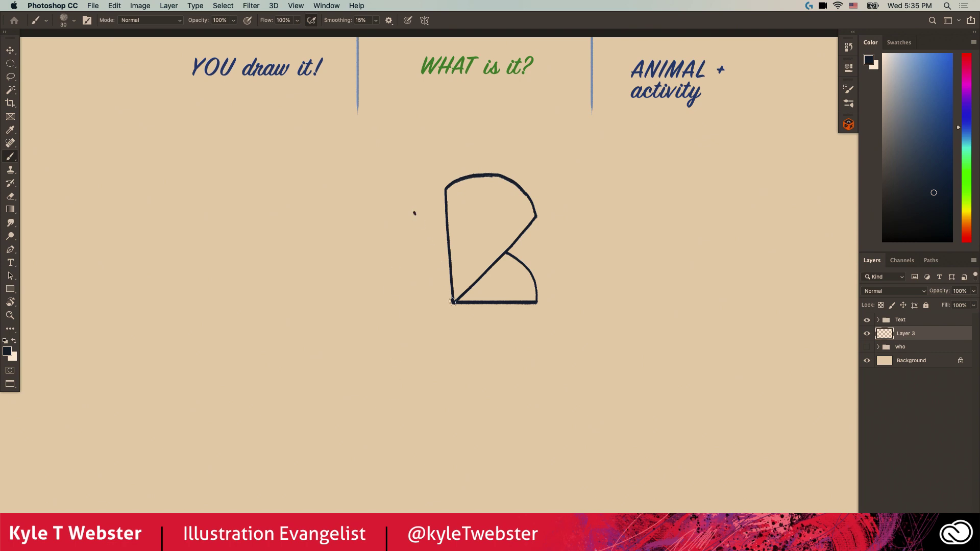
pyautogui.moveTo(415, 213); pyautogui.dragTo(452, 303)
pyautogui.moveTo(301, 214)
pyautogui.mouseDown()
pyautogui.moveTo(268, 217)
pyautogui.moveTo(302, 253)
pyautogui.mouseUp()
pyautogui.hotkey('ctrl', 'z')
pyautogui.hotkey('ctrl', 'z')
pyautogui.moveTo(271, 222)
pyautogui.mouseDown()
pyautogui.moveTo(240, 227)
pyautogui.moveTo(273, 257)
pyautogui.moveTo(295, 304)
pyautogui.mouseUp()
pyautogui.hotkey('ctrl', 'z')
pyautogui.hotkey('ctrl', 'z')
# Close the narrow front wing with a short arc and draw a straight, slanted body line through the point where the wings meet
pyautogui.moveTo(414, 213)
pyautogui.mouseDown()
pyautogui.moveTo(424, 205)
pyautogui.moveTo(447, 214)
pyautogui.mouseUp()
pyautogui.click(434, 295)
pyautogui.click(496, 322)
pyautogui.press('r')
pyautogui.moveTo(241, 344)
pyautogui.mouseDown()
pyautogui.moveTo(288, 256)
pyautogui.moveTo(429, 192)
pyautogui.mouseUp()
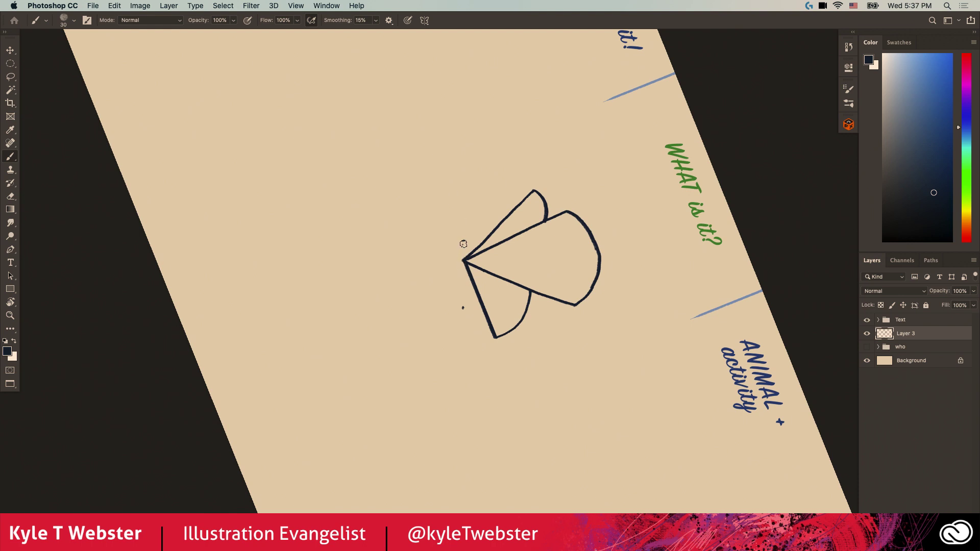
pyautogui.moveTo(463, 245); pyautogui.dragTo(461, 308)
pyautogui.press('r')
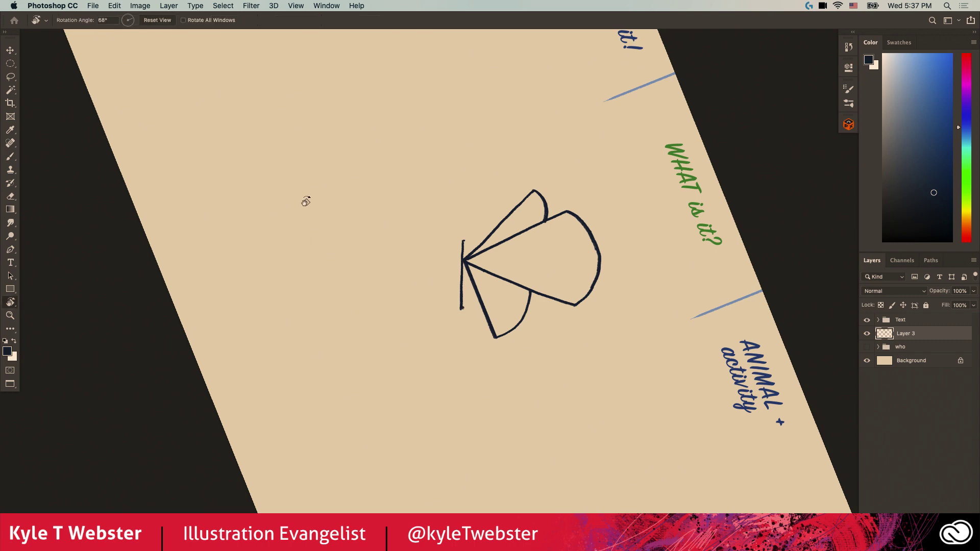
pyautogui.moveTo(301, 182)
pyautogui.mouseDown()
pyautogui.moveTo(282, 245)
pyautogui.moveTo(327, 417)
pyautogui.mouseUp()
pyautogui.press('b')
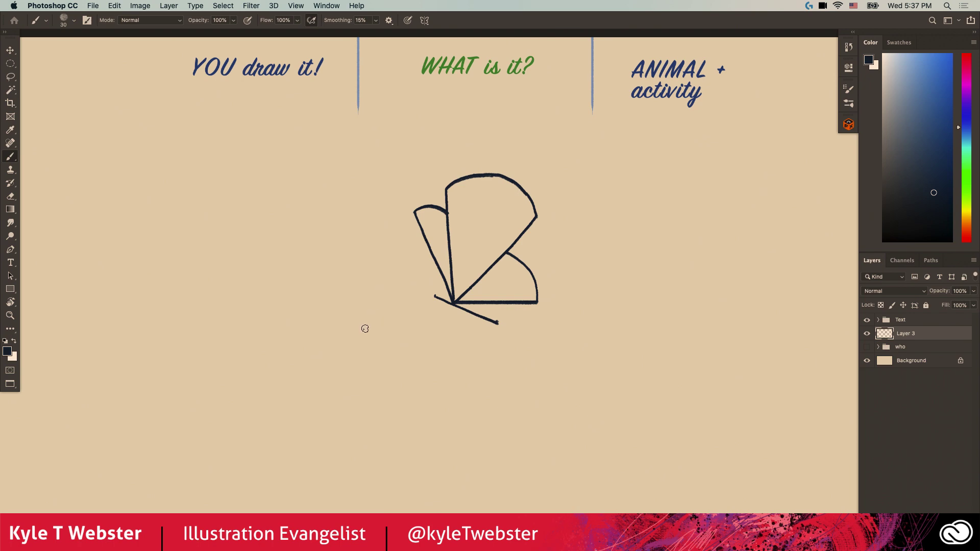
# Draw the butterfly's small head and the curved underside of its body along the slanted body line
pyautogui.moveTo(434, 296)
pyautogui.mouseDown()
pyautogui.moveTo(428, 309)
pyautogui.moveTo(445, 302)
pyautogui.mouseUp()
pyautogui.moveTo(445, 302); pyautogui.dragTo(453, 321)
pyautogui.moveTo(452, 319); pyautogui.dragTo(499, 324)
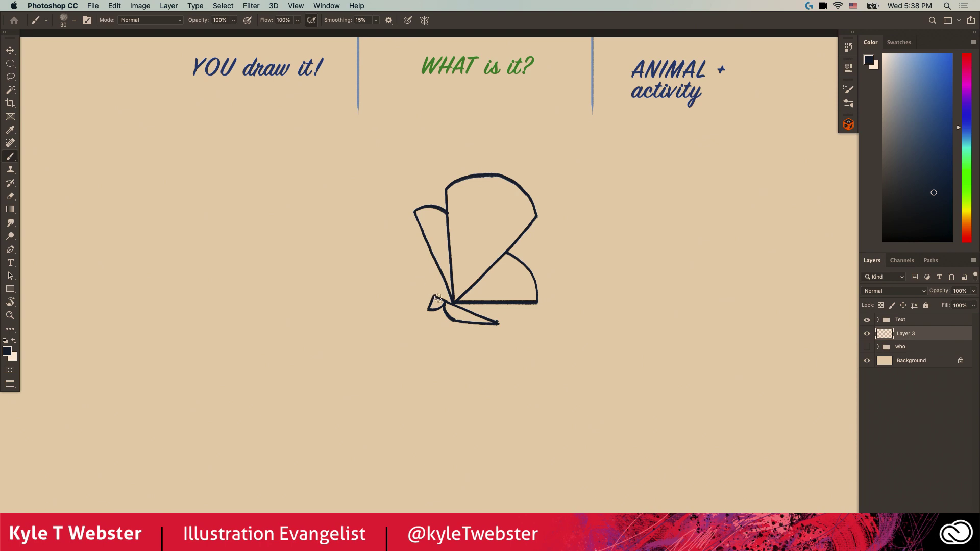
# Add two long curved antennae, an eye dot and a spiral proboscis to the butterfly's head
pyautogui.moveTo(435, 297); pyautogui.dragTo(391, 247)
pyautogui.moveTo(432, 296); pyautogui.dragTo(381, 253)
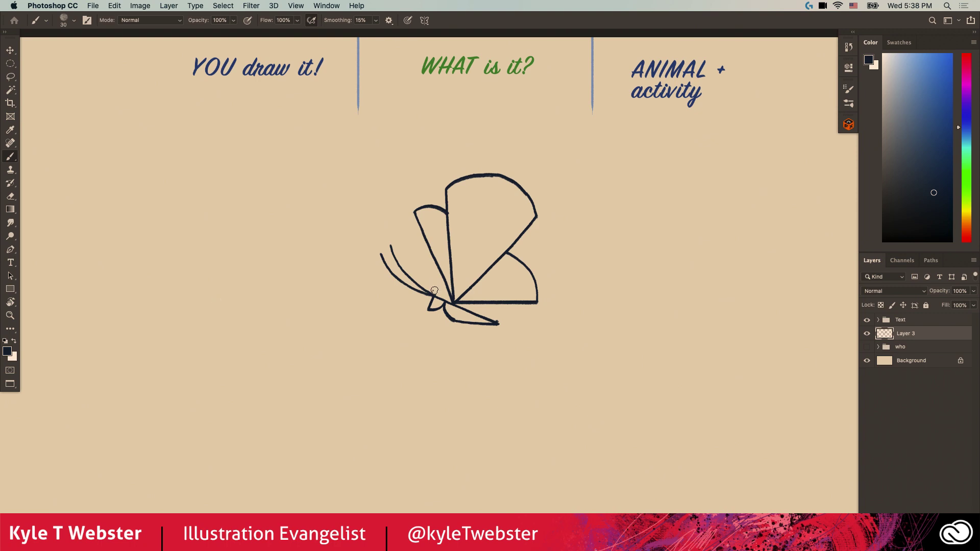
pyautogui.moveTo(435, 296); pyautogui.dragTo(436, 304)
pyautogui.click(435, 302)
pyautogui.moveTo(428, 306)
pyautogui.mouseDown()
pyautogui.moveTo(420, 335)
pyautogui.moveTo(432, 329)
pyautogui.mouseUp()
# Sketch a branching stem with three small flowers, short side shoots and grass tufts in front of the butterfly
pyautogui.moveTo(384, 398); pyautogui.dragTo(333, 201)
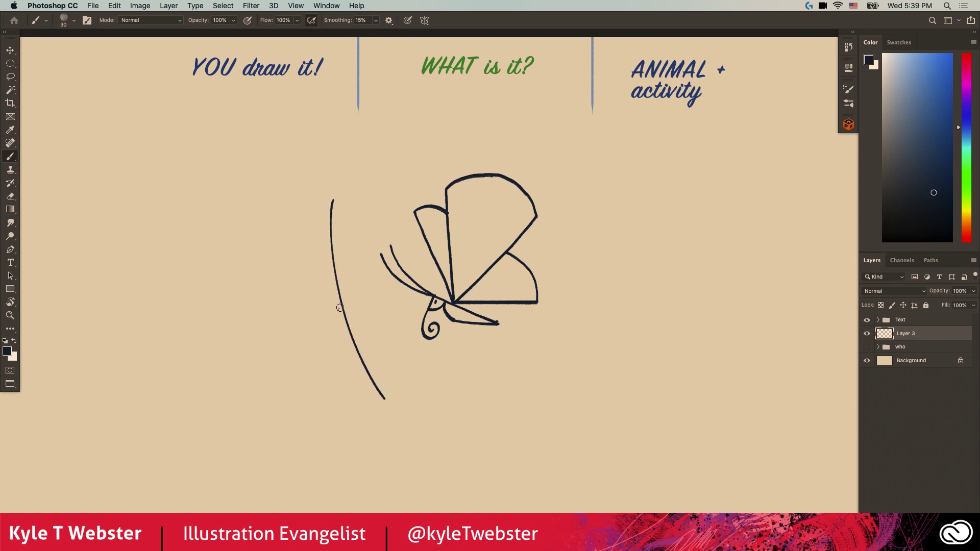
pyautogui.moveTo(344, 317); pyautogui.dragTo(285, 222)
pyautogui.moveTo(291, 218)
pyautogui.mouseDown()
pyautogui.moveTo(280, 209)
pyautogui.moveTo(287, 215)
pyautogui.moveTo(342, 198)
pyautogui.moveTo(333, 190)
pyautogui.moveTo(335, 200)
pyautogui.mouseUp()
pyautogui.moveTo(336, 269)
pyautogui.mouseDown()
pyautogui.moveTo(351, 239)
pyautogui.moveTo(341, 239)
pyautogui.moveTo(358, 236)
pyautogui.moveTo(352, 255)
pyautogui.mouseUp()
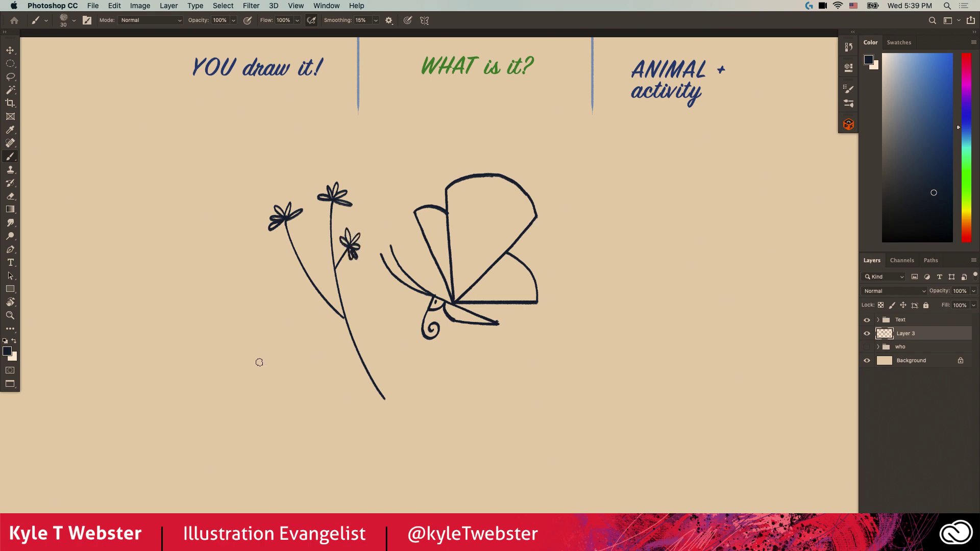
pyautogui.moveTo(362, 406)
pyautogui.mouseDown()
pyautogui.moveTo(318, 360)
pyautogui.moveTo(343, 402)
pyautogui.moveTo(297, 391)
pyautogui.moveTo(331, 417)
pyautogui.moveTo(298, 418)
pyautogui.mouseUp()
pyautogui.moveTo(380, 416)
pyautogui.mouseDown()
pyautogui.moveTo(401, 373)
pyautogui.moveTo(401, 396)
pyautogui.moveTo(427, 385)
pyautogui.moveTo(420, 405)
pyautogui.moveTo(447, 392)
pyautogui.mouseUp()
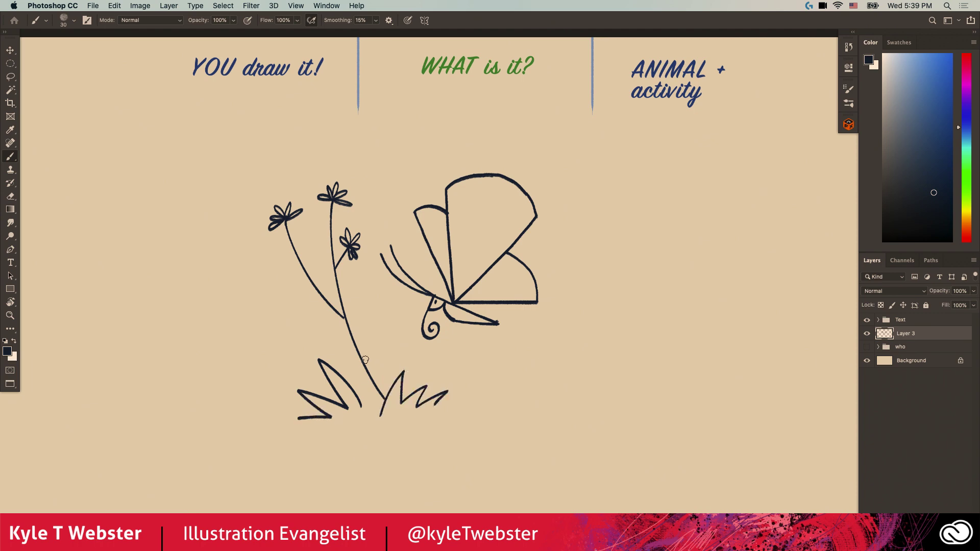
pyautogui.moveTo(366, 364); pyautogui.dragTo(376, 329)
pyautogui.moveTo(327, 300); pyautogui.dragTo(302, 304)
# Lasso the small flowers, stem and grass and delete them from the layer
pyautogui.press('l')
pyautogui.moveTo(371, 183)
pyautogui.mouseDown()
pyautogui.moveTo(298, 153)
pyautogui.moveTo(197, 288)
pyautogui.moveTo(325, 470)
pyautogui.moveTo(490, 425)
pyautogui.moveTo(384, 315)
pyautogui.moveTo(373, 266)
pyautogui.mouseUp()
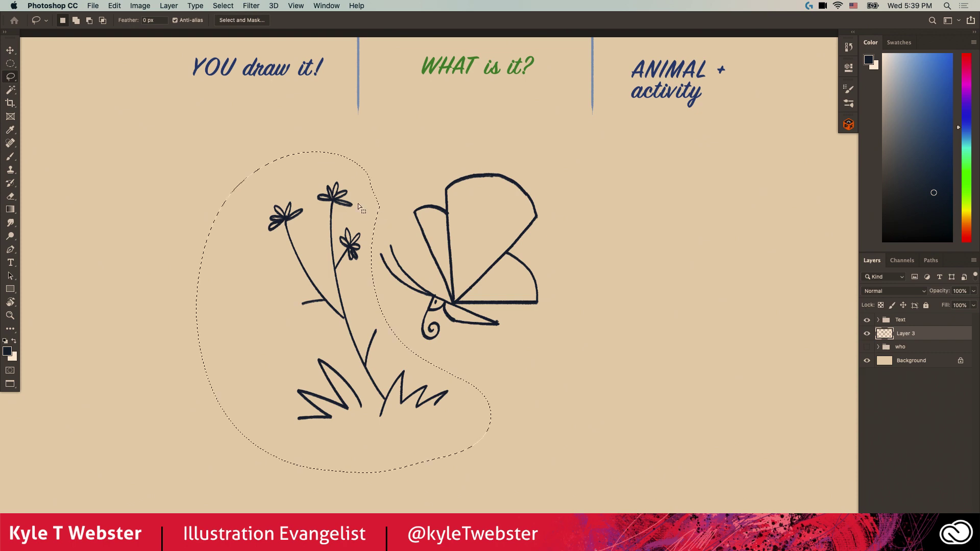
pyautogui.press('BackSpace')
pyautogui.press('super+d')
pyautogui.press('b')
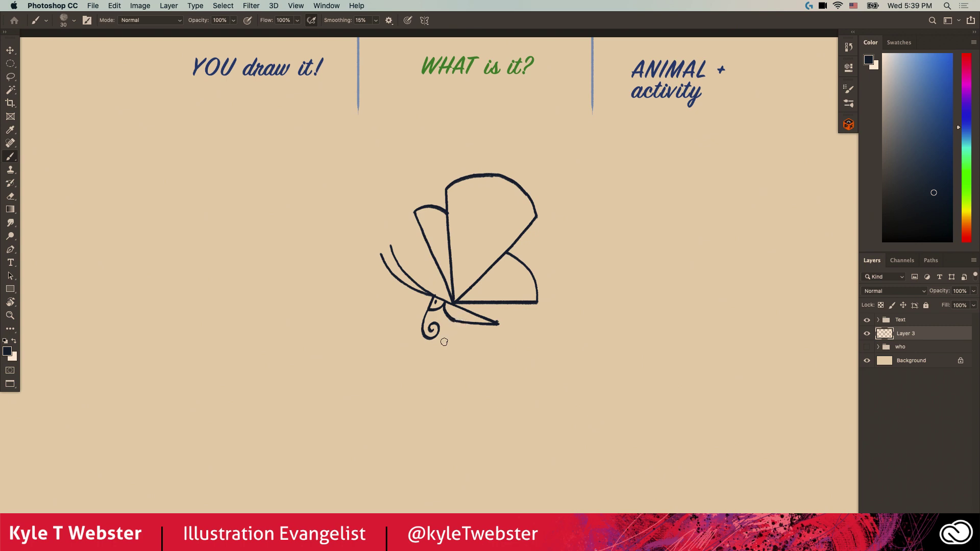
# Draw pairs of thin curved legs beneath the butterfly's body
pyautogui.moveTo(458, 321); pyautogui.dragTo(447, 366)
pyautogui.moveTo(453, 323); pyautogui.dragTo(441, 359)
pyautogui.moveTo(455, 321); pyautogui.dragTo(493, 359)
pyautogui.moveTo(456, 320); pyautogui.dragTo(487, 359)
pyautogui.moveTo(456, 320)
pyautogui.mouseDown()
pyautogui.moveTo(482, 324)
pyautogui.moveTo(510, 359)
pyautogui.mouseUp()
pyautogui.press('super+z')
pyautogui.moveTo(460, 321)
pyautogui.mouseDown()
pyautogui.moveTo(483, 326)
pyautogui.moveTo(506, 357)
pyautogui.mouseUp()
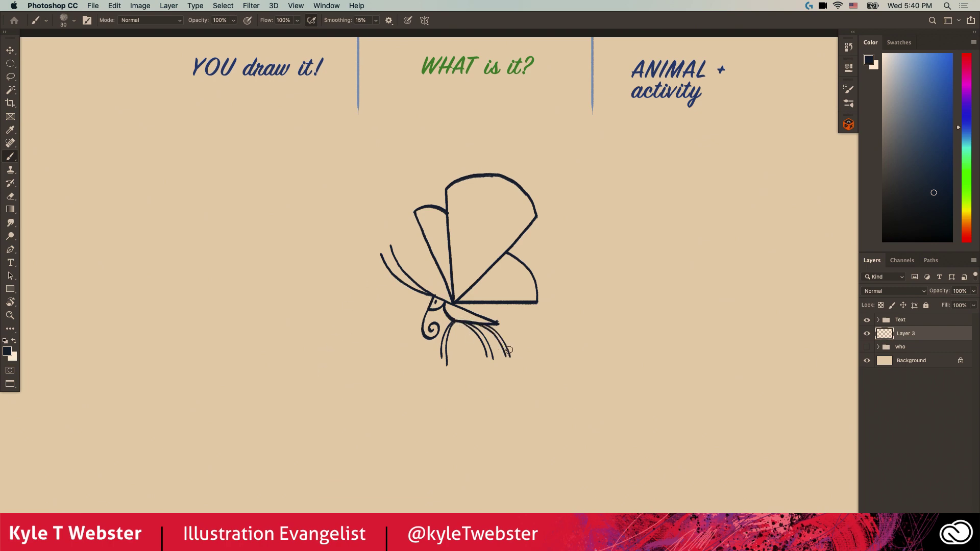
# Draw curved petal lines fanning out from one point beneath the butterfly to lay out a large flower
pyautogui.moveTo(554, 364)
pyautogui.mouseDown()
pyautogui.moveTo(491, 356)
pyautogui.moveTo(407, 377)
pyautogui.mouseUp()
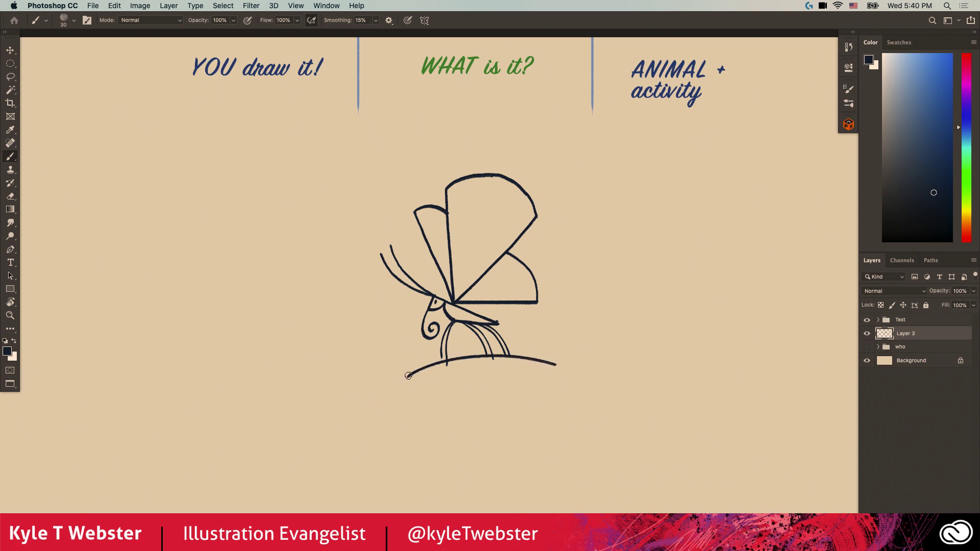
pyautogui.moveTo(406, 378)
pyautogui.mouseDown()
pyautogui.moveTo(396, 331)
pyautogui.moveTo(321, 249)
pyautogui.mouseUp()
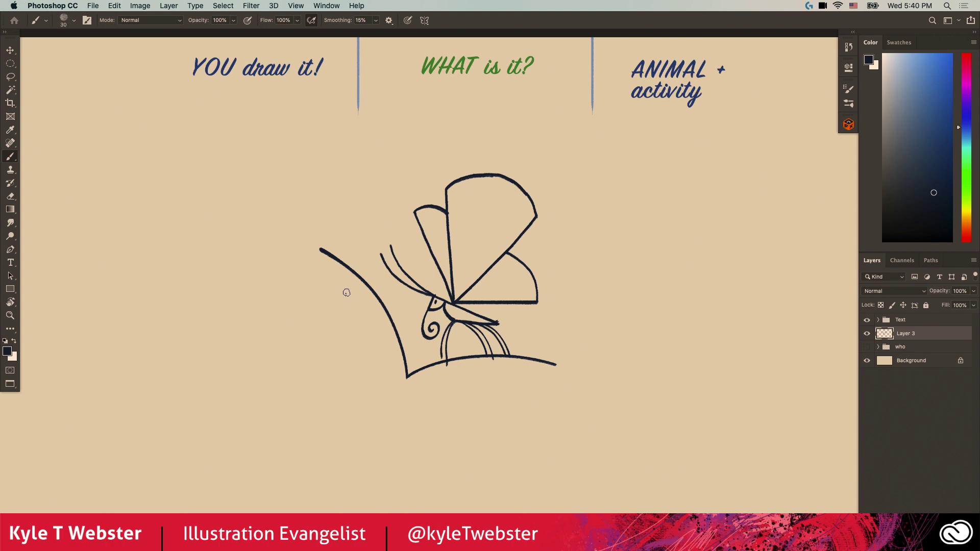
pyautogui.moveTo(408, 378)
pyautogui.mouseDown()
pyautogui.moveTo(397, 361)
pyautogui.moveTo(312, 316)
pyautogui.mouseUp()
pyautogui.moveTo(407, 377)
pyautogui.mouseDown()
pyautogui.moveTo(441, 374)
pyautogui.moveTo(501, 422)
pyautogui.mouseUp()
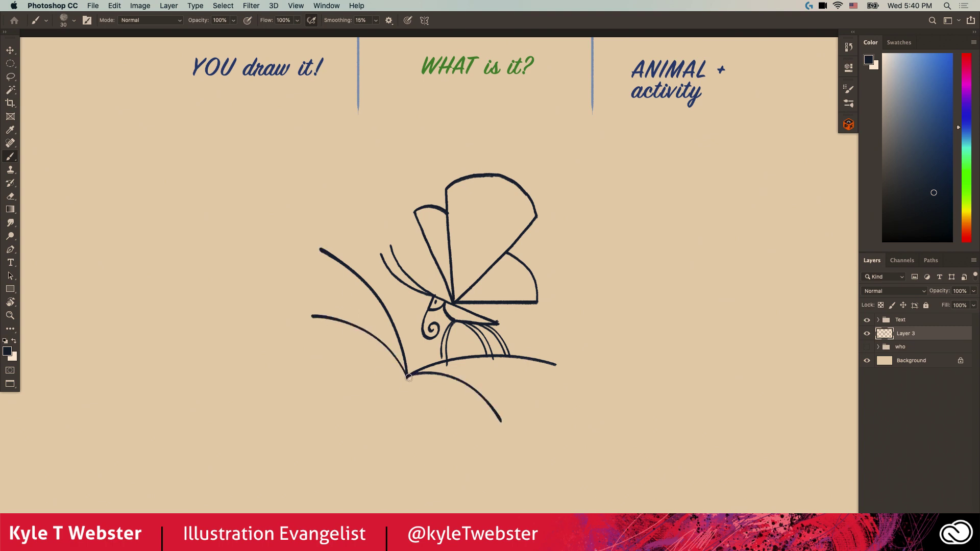
pyautogui.moveTo(409, 378); pyautogui.dragTo(433, 448)
pyautogui.moveTo(408, 377)
pyautogui.mouseDown()
pyautogui.moveTo(397, 374)
pyautogui.moveTo(350, 416)
pyautogui.mouseUp()
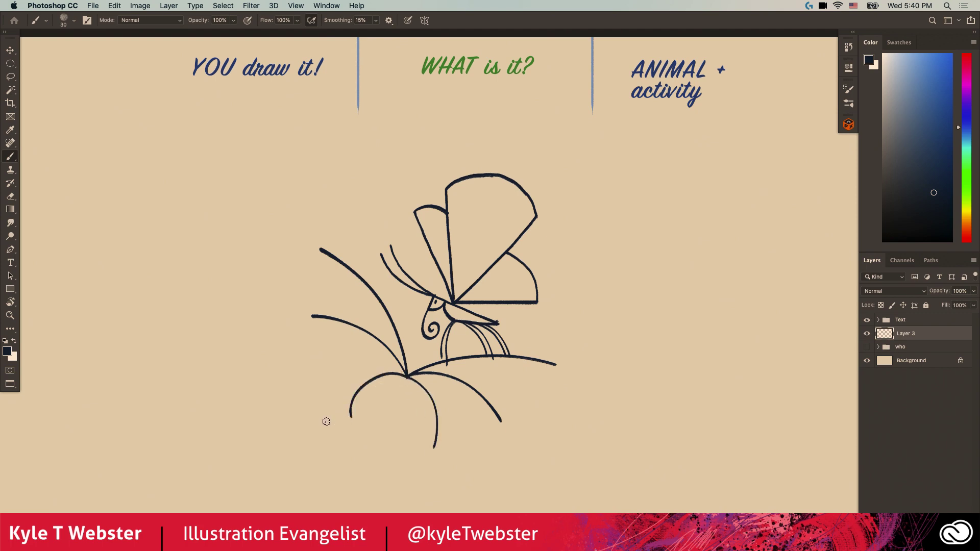
# Close the large flower's petals with wavy, ruffled outer edges
pyautogui.moveTo(351, 416); pyautogui.dragTo(436, 445)
pyautogui.moveTo(312, 317); pyautogui.dragTo(358, 390)
pyautogui.moveTo(320, 250); pyautogui.dragTo(330, 316)
pyautogui.moveTo(437, 435)
pyautogui.mouseDown()
pyautogui.moveTo(491, 427)
pyautogui.moveTo(506, 397)
pyautogui.moveTo(556, 365)
pyautogui.mouseUp()
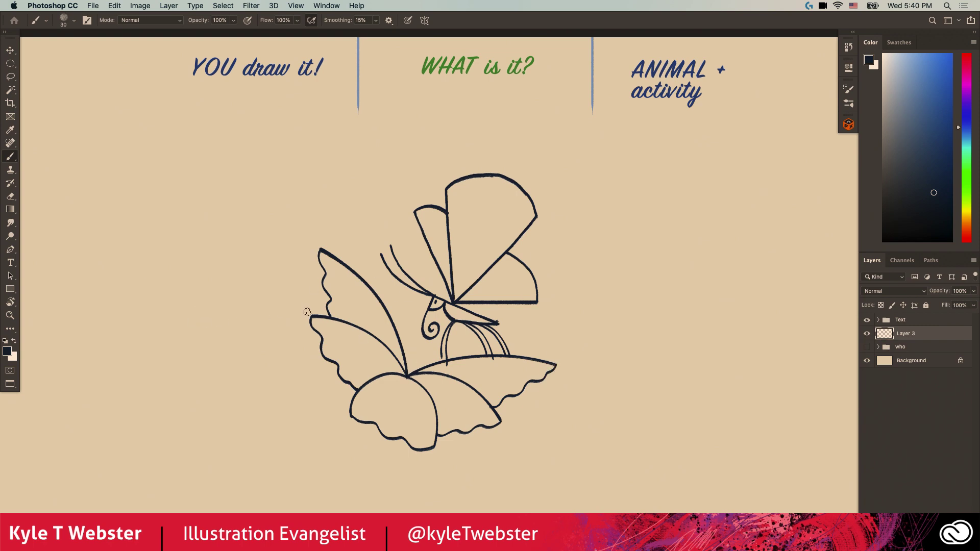
# Draw the flower's stem with one pointed, veined leaf and add a wavy back petal edge behind the flower's centre
pyautogui.moveTo(386, 437)
pyautogui.mouseDown()
pyautogui.moveTo(376, 513)
pyautogui.moveTo(370, 471)
pyautogui.moveTo(284, 428)
pyautogui.moveTo(377, 480)
pyautogui.mouseUp()
pyautogui.moveTo(282, 428); pyautogui.dragTo(376, 480)
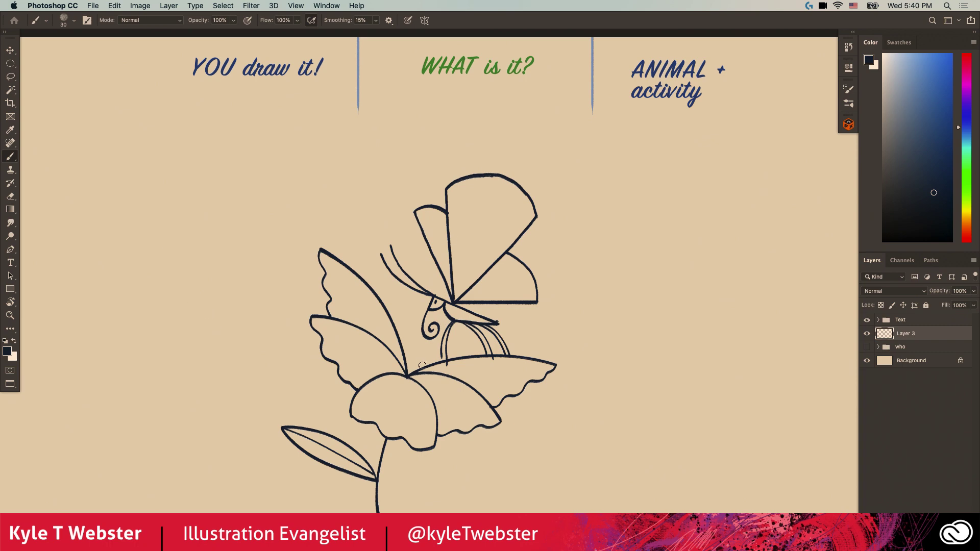
pyautogui.moveTo(431, 364); pyautogui.dragTo(403, 350)
# Decorate the butterfly's wings with winding curves, loops and scalloped patches
pyautogui.moveTo(451, 250)
pyautogui.mouseDown()
pyautogui.moveTo(473, 248)
pyautogui.moveTo(486, 233)
pyautogui.moveTo(478, 203)
pyautogui.moveTo(489, 191)
pyautogui.moveTo(522, 217)
pyautogui.mouseUp()
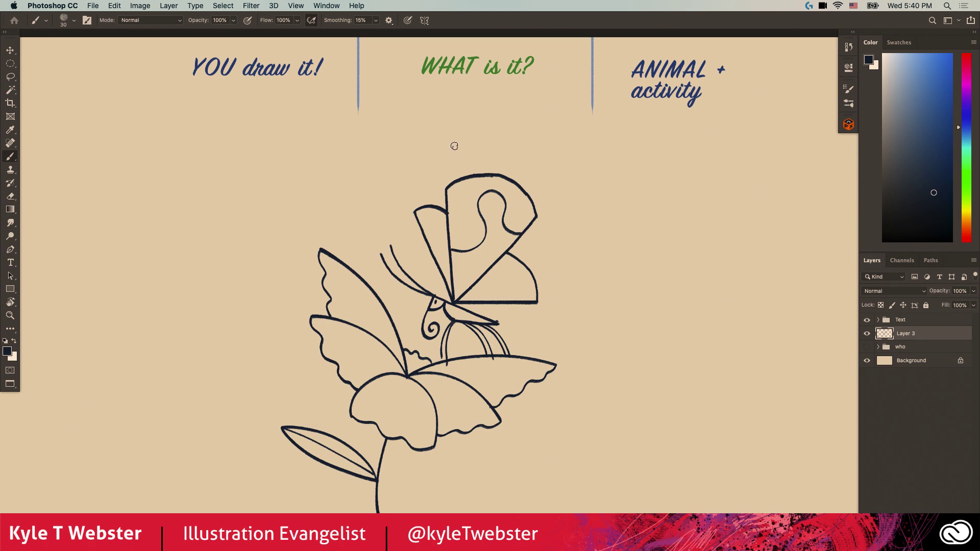
pyautogui.moveTo(522, 264)
pyautogui.mouseDown()
pyautogui.moveTo(493, 281)
pyautogui.moveTo(505, 301)
pyautogui.mouseUp()
pyautogui.moveTo(454, 237)
pyautogui.mouseDown()
pyautogui.moveTo(463, 221)
pyautogui.moveTo(451, 225)
pyautogui.mouseUp()
pyautogui.moveTo(475, 176)
pyautogui.mouseDown()
pyautogui.moveTo(469, 190)
pyautogui.moveTo(458, 188)
pyautogui.moveTo(459, 176)
pyautogui.mouseUp()
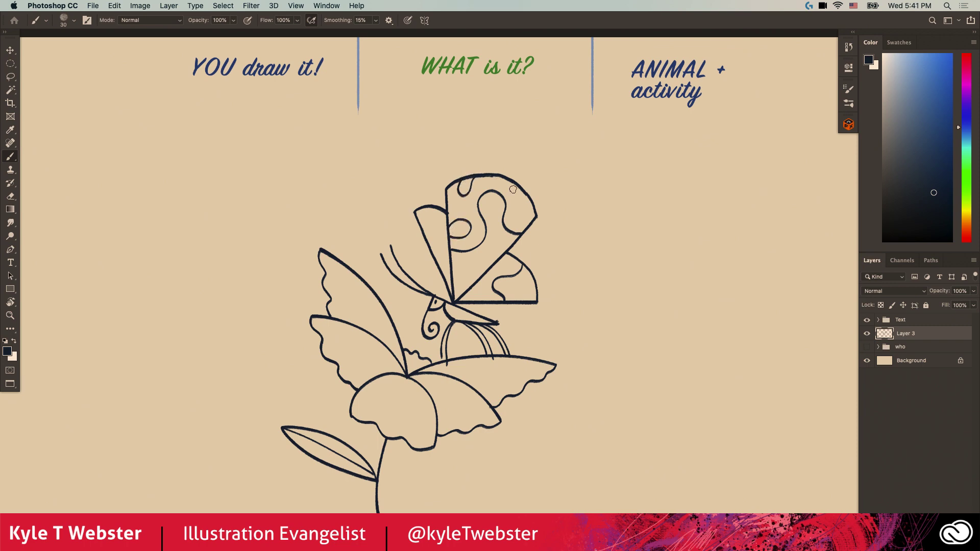
pyautogui.moveTo(524, 193)
pyautogui.mouseDown()
pyautogui.moveTo(519, 206)
pyautogui.moveTo(535, 219)
pyautogui.mouseUp()
pyautogui.moveTo(529, 271)
pyautogui.mouseDown()
pyautogui.moveTo(508, 292)
pyautogui.moveTo(512, 302)
pyautogui.moveTo(528, 293)
pyautogui.moveTo(520, 303)
pyautogui.mouseUp()
pyautogui.moveTo(429, 212); pyautogui.dragTo(433, 243)
pyautogui.moveTo(427, 206); pyautogui.dragTo(423, 219)
pyautogui.moveTo(449, 258)
pyautogui.mouseDown()
pyautogui.moveTo(439, 248)
pyautogui.moveTo(441, 274)
pyautogui.mouseUp()
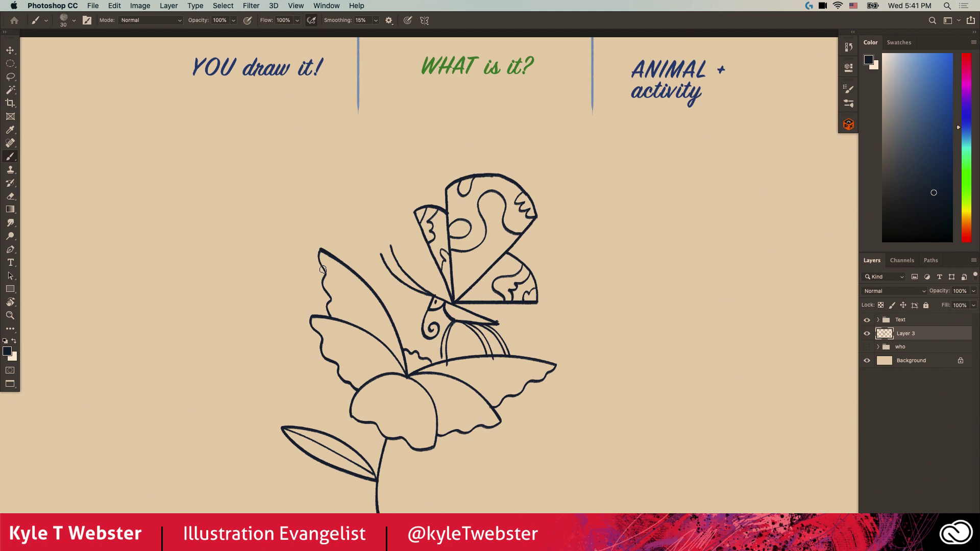
# Add pairs of short motion lines beside the front wing and beside the lower rear wing
pyautogui.moveTo(338, 302); pyautogui.dragTo(347, 282)
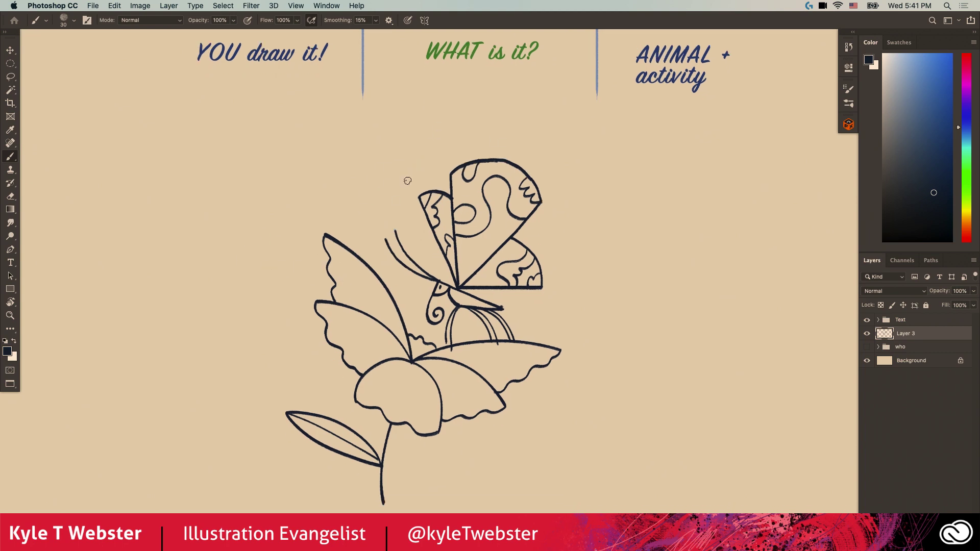
pyautogui.moveTo(419, 170)
pyautogui.mouseDown()
pyautogui.moveTo(406, 190)
pyautogui.moveTo(400, 182)
pyautogui.mouseUp()
pyautogui.moveTo(561, 259)
pyautogui.mouseDown()
pyautogui.moveTo(555, 237)
pyautogui.moveTo(564, 235)
pyautogui.mouseUp()
# Scale the butterfly and flower drawing down and move it to the right side of the canvas, below the "ANIMAL + activity" heading
pyautogui.press('super+minus')
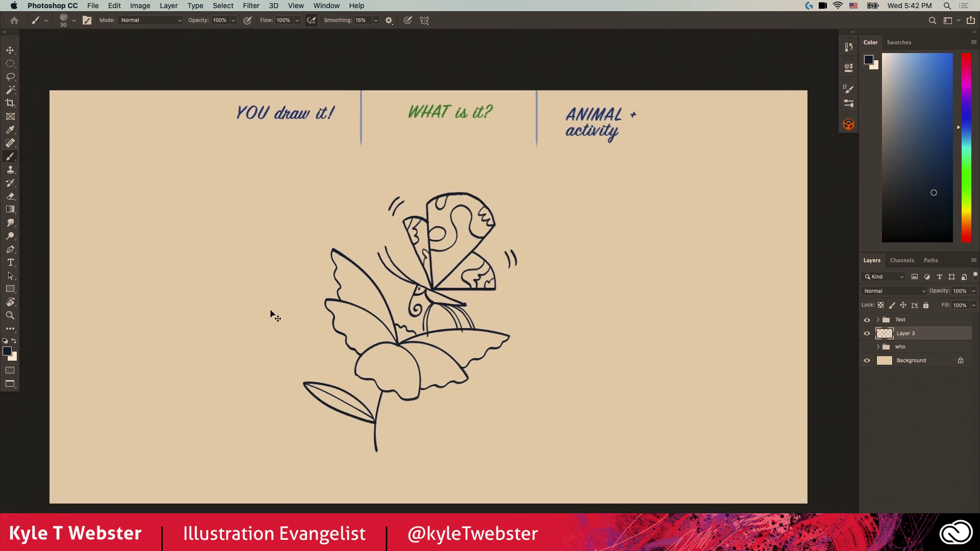
pyautogui.press('super+t')
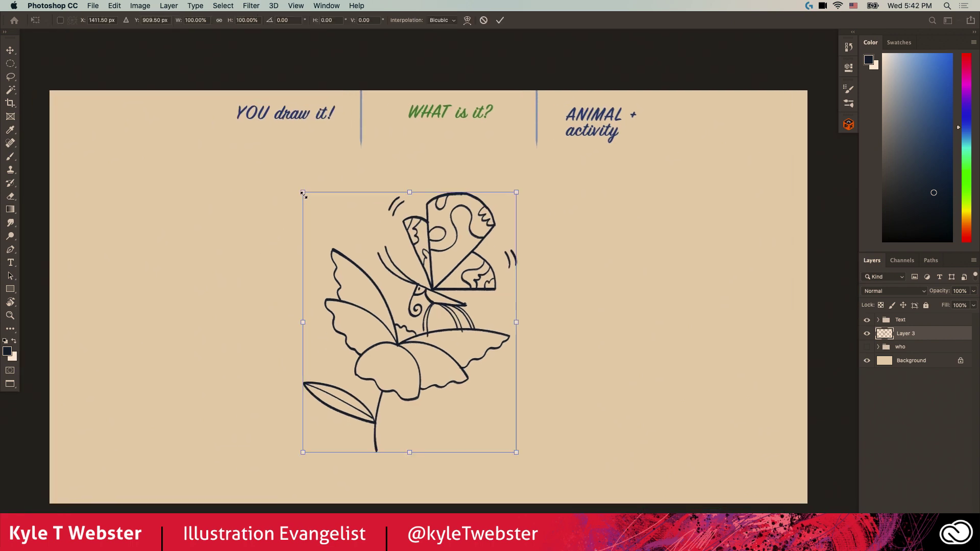
pyautogui.moveTo(303, 191)
pyautogui.mouseDown()
pyautogui.moveTo(359, 261)
pyautogui.moveTo(345, 240)
pyautogui.mouseUp()
pyautogui.moveTo(373, 337); pyautogui.dragTo(612, 323)
pyautogui.press('Return')
pyautogui.press('b')
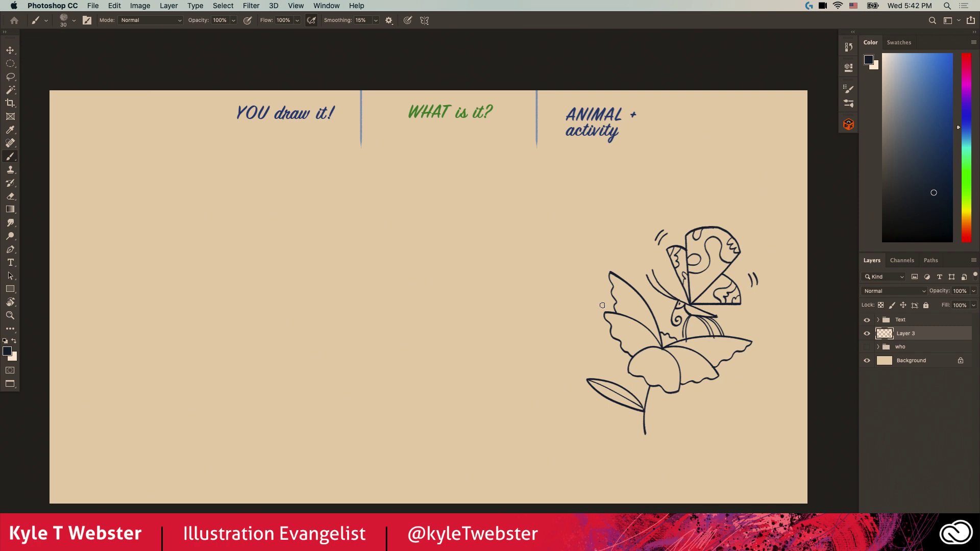
pyautogui.keyDown('super'); pyautogui.click(353, 331); pyautogui.keyUp('super')
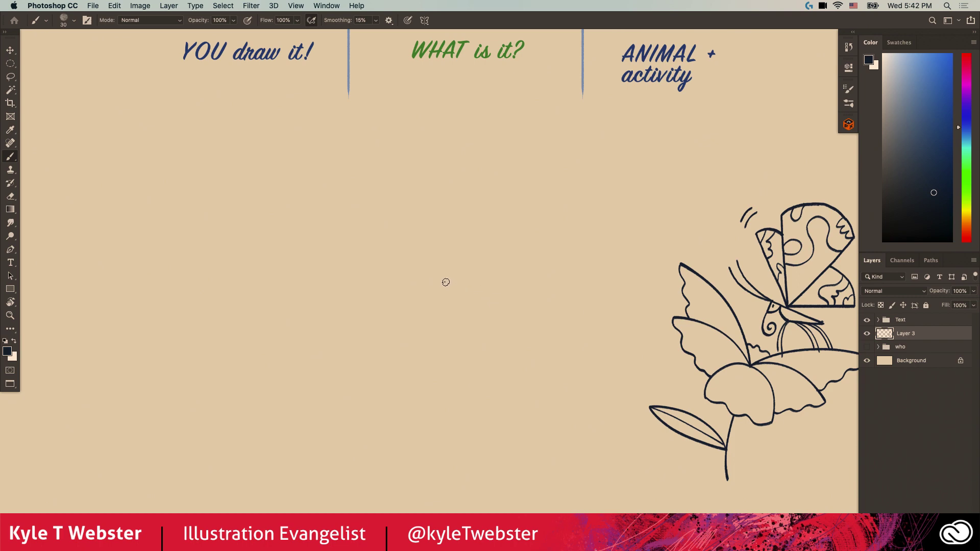
# Draw a bat's head as a pointed oval with a round nostrilled snout, small eyes and two pointed ears
pyautogui.moveTo(470, 290)
pyautogui.mouseDown()
pyautogui.moveTo(428, 278)
pyautogui.moveTo(411, 293)
pyautogui.mouseUp()
pyautogui.moveTo(407, 295)
pyautogui.mouseDown()
pyautogui.moveTo(442, 309)
pyautogui.moveTo(471, 291)
pyautogui.mouseUp()
pyautogui.moveTo(427, 281)
pyautogui.mouseDown()
pyautogui.moveTo(422, 299)
pyautogui.moveTo(445, 306)
pyautogui.moveTo(455, 293)
pyautogui.moveTo(438, 276)
pyautogui.mouseUp()
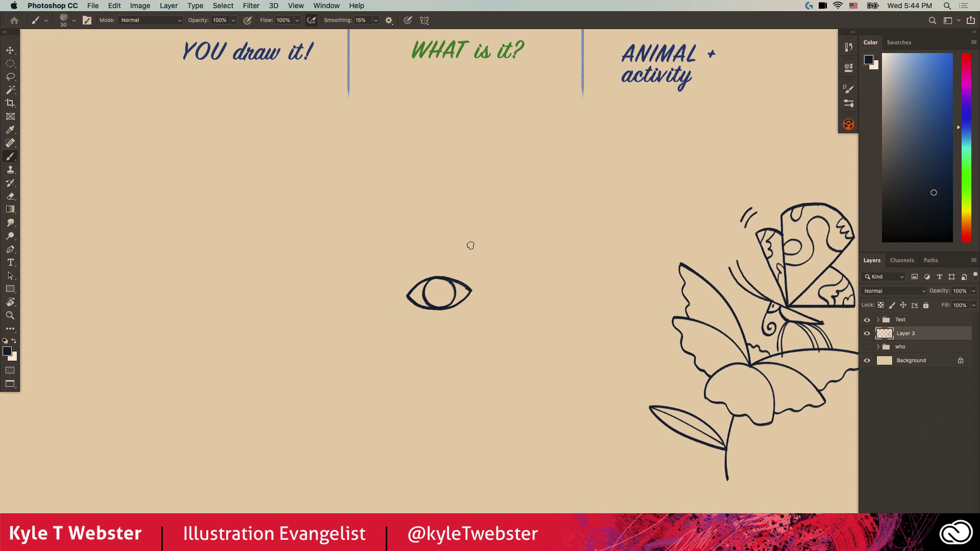
pyautogui.moveTo(468, 293)
pyautogui.mouseDown()
pyautogui.moveTo(483, 258)
pyautogui.moveTo(401, 288)
pyautogui.moveTo(395, 271)
pyautogui.moveTo(418, 271)
pyautogui.moveTo(395, 268)
pyautogui.mouseUp()
pyautogui.moveTo(442, 306)
pyautogui.mouseDown()
pyautogui.moveTo(448, 289)
pyautogui.moveTo(438, 307)
pyautogui.moveTo(432, 287)
pyautogui.moveTo(437, 309)
pyautogui.moveTo(457, 291)
pyautogui.moveTo(415, 292)
pyautogui.mouseUp()
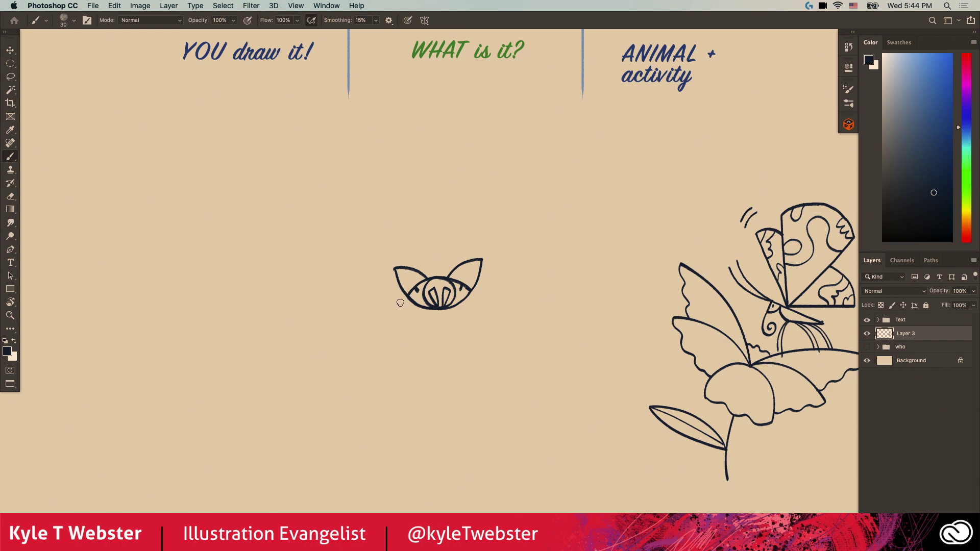
# Draw two long scalloped wings hanging from the bat's head and add pairs of short motion lines on both sides
pyautogui.moveTo(414, 290)
pyautogui.mouseDown()
pyautogui.moveTo(384, 346)
pyautogui.moveTo(366, 423)
pyautogui.moveTo(391, 397)
pyautogui.moveTo(417, 294)
pyautogui.moveTo(499, 338)
pyautogui.moveTo(520, 423)
pyautogui.mouseUp()
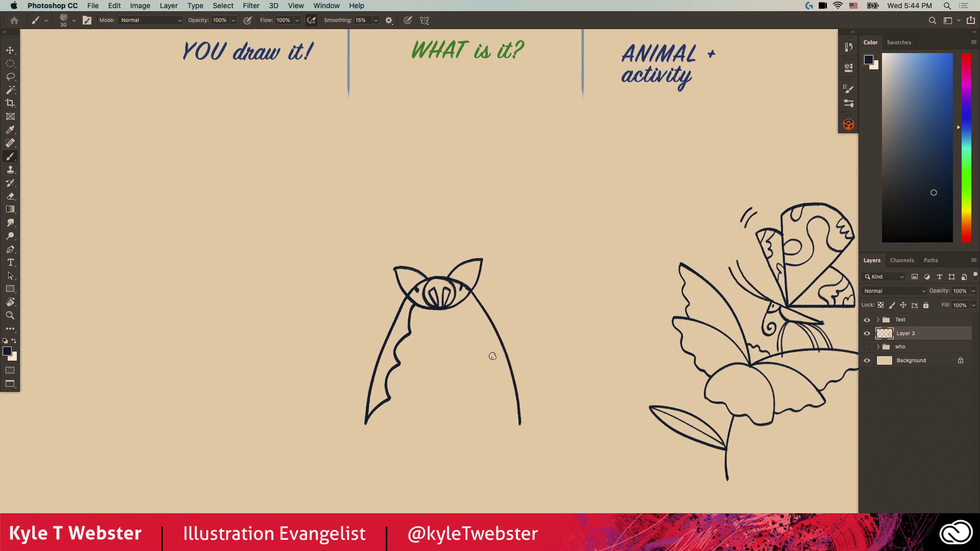
pyautogui.moveTo(468, 297)
pyautogui.mouseDown()
pyautogui.moveTo(484, 390)
pyautogui.moveTo(519, 425)
pyautogui.mouseUp()
pyautogui.moveTo(374, 308); pyautogui.dragTo(363, 332)
pyautogui.moveTo(362, 304); pyautogui.dragTo(352, 330)
pyautogui.moveTo(508, 301); pyautogui.dragTo(528, 318)
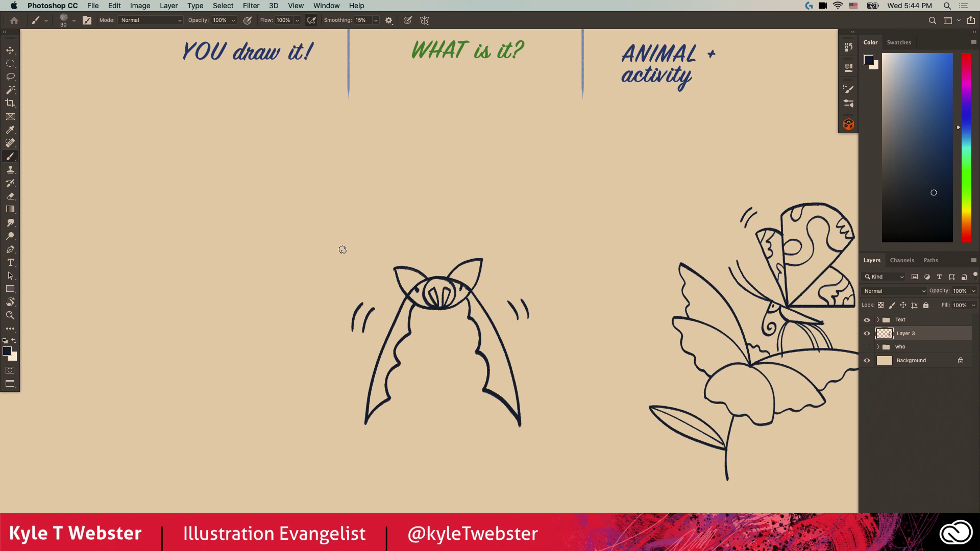
# Select the bat drawing with the Lasso and move it up beside the butterfly, below the "WHAT is it?" heading
pyautogui.press('l')
pyautogui.moveTo(463, 227)
pyautogui.mouseDown()
pyautogui.moveTo(573, 422)
pyautogui.moveTo(429, 227)
pyautogui.mouseUp()
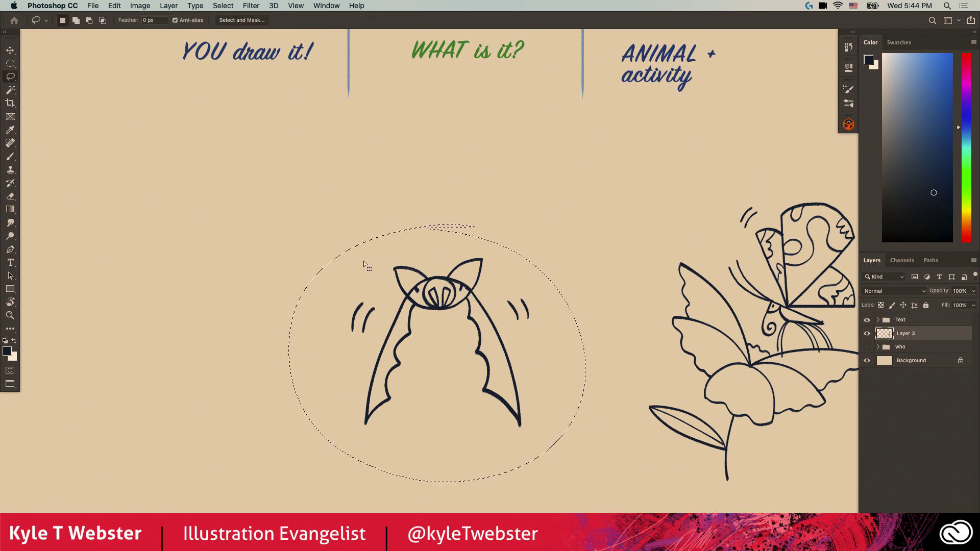
pyautogui.press('v')
pyautogui.moveTo(413, 299)
pyautogui.mouseDown()
pyautogui.moveTo(433, 277)
pyautogui.moveTo(516, 262)
pyautogui.moveTo(529, 190)
pyautogui.mouseUp()
pyautogui.press('super+d')
pyautogui.press('b')
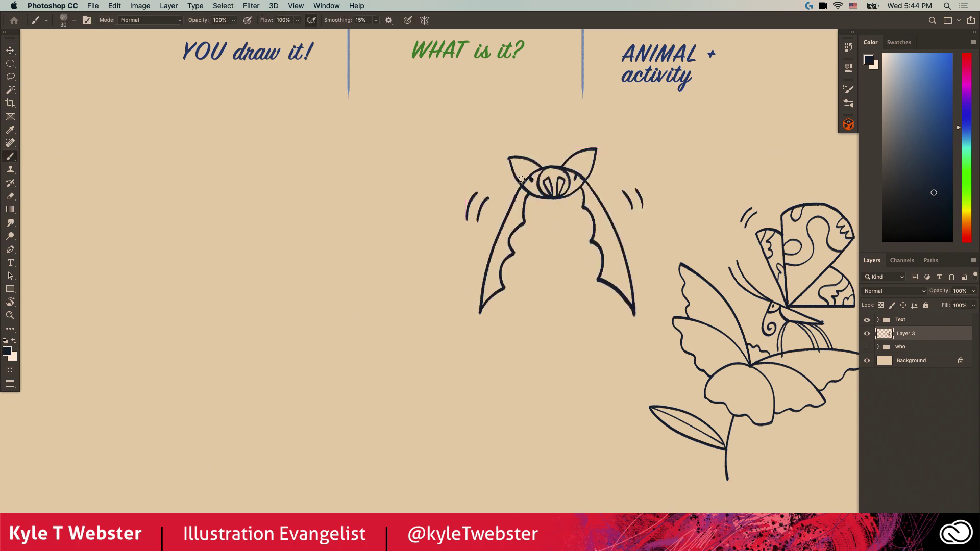
# Choose a light blue sketching colour and add a new layer above the line art
pyautogui.keyDown('alt'); pyautogui.click(347, 357); pyautogui.keyUp('alt')
pyautogui.moveTo(322, 359)
pyautogui.mouseDown()
pyautogui.moveTo(344, 357)
pyautogui.moveTo(320, 344)
pyautogui.mouseUp()
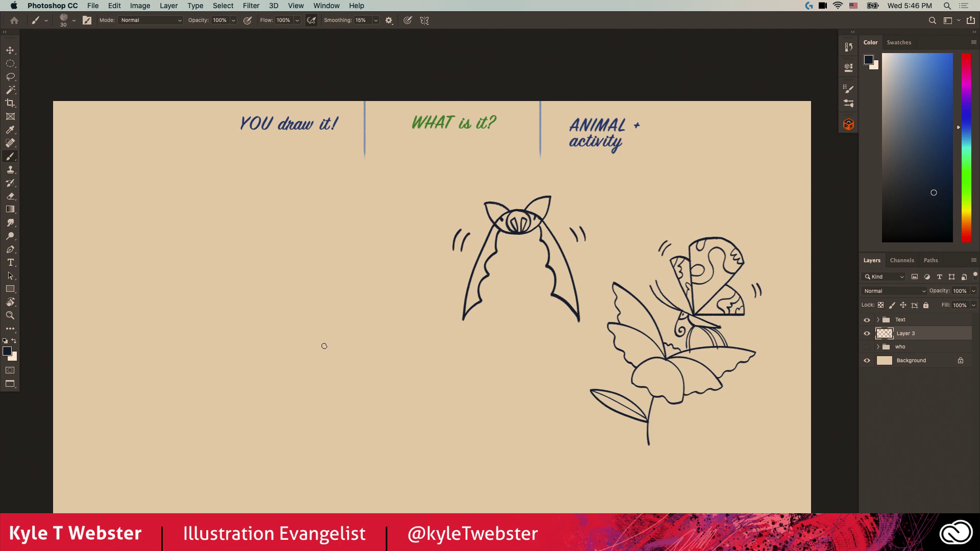
pyautogui.click(902, 62)
pyautogui.press('super+alt+shift+n')
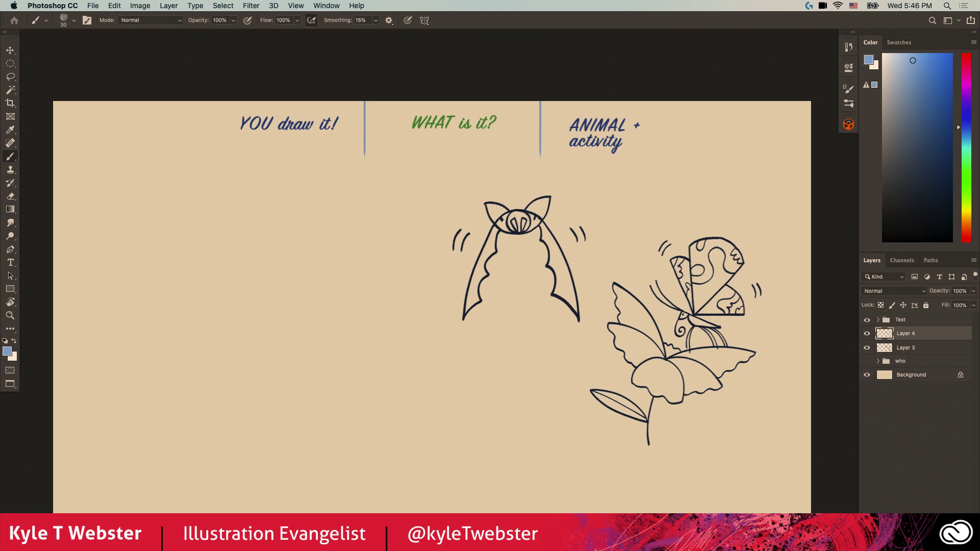
# Roughly sketch a boat hull in the empty area below "YOU draw it!", with long waterlines and a faint underwater portion
pyautogui.hscroll(-2, 321, 355)
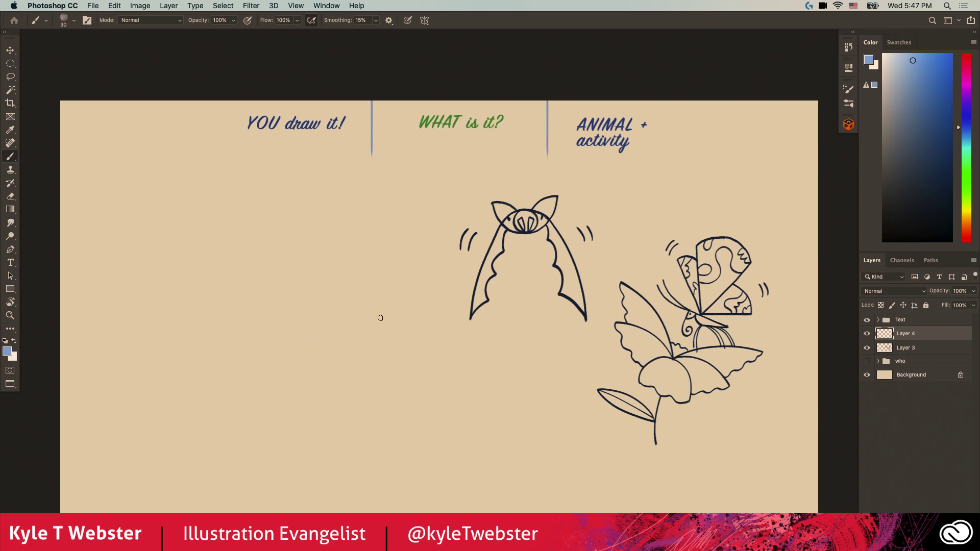
pyautogui.moveTo(384, 299)
pyautogui.mouseDown()
pyautogui.moveTo(243, 274)
pyautogui.moveTo(385, 350)
pyautogui.moveTo(225, 356)
pyautogui.mouseUp()
pyautogui.moveTo(175, 278); pyautogui.dragTo(200, 343)
pyautogui.moveTo(408, 320)
pyautogui.mouseDown()
pyautogui.moveTo(285, 269)
pyautogui.moveTo(207, 263)
pyautogui.moveTo(219, 334)
pyautogui.mouseUp()
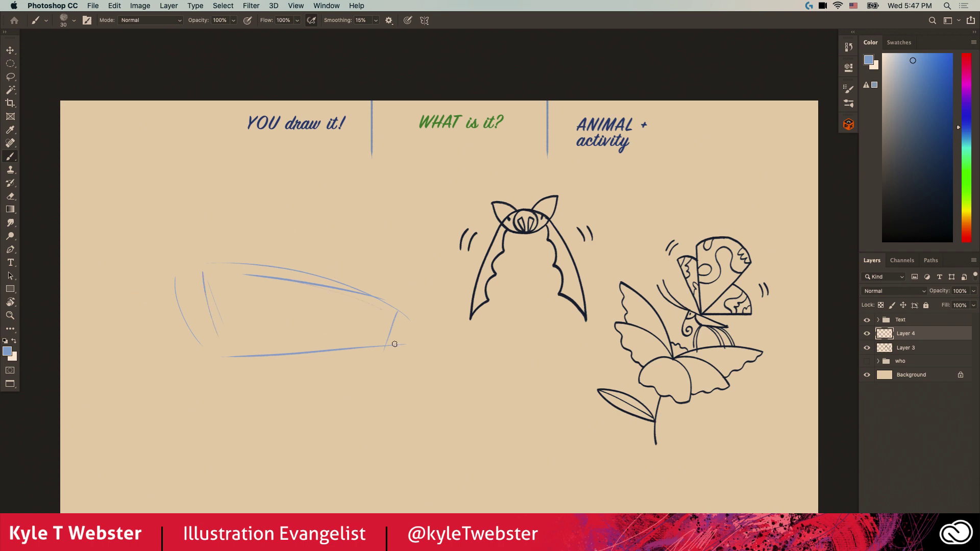
pyautogui.moveTo(451, 336)
pyautogui.mouseDown()
pyautogui.moveTo(88, 338)
pyautogui.moveTo(135, 336)
pyautogui.mouseUp()
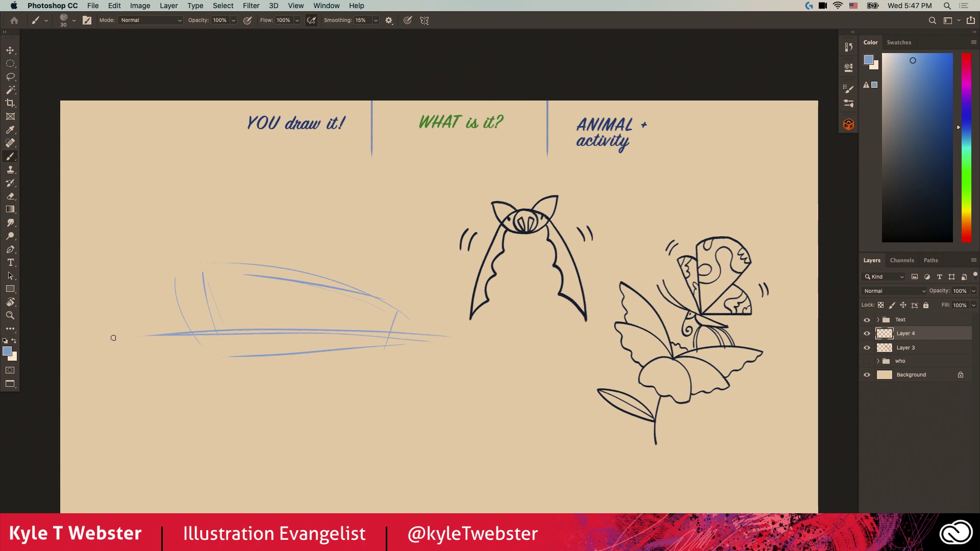
pyautogui.moveTo(380, 328); pyautogui.dragTo(122, 323)
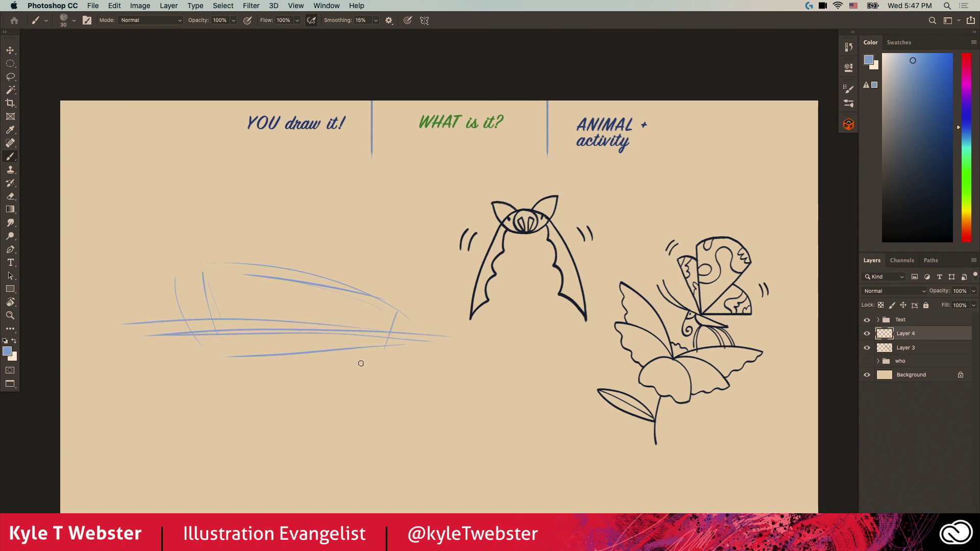
pyautogui.moveTo(382, 357)
pyautogui.mouseDown()
pyautogui.moveTo(378, 370)
pyautogui.moveTo(307, 375)
pyautogui.mouseUp()
pyautogui.moveTo(220, 372); pyautogui.dragTo(201, 343)
# Sketch a tall arched fish body rising from the boat and strengthen the hull's sloping upper edge and stern
pyautogui.moveTo(237, 266)
pyautogui.mouseDown()
pyautogui.moveTo(241, 219)
pyautogui.moveTo(265, 190)
pyautogui.moveTo(303, 182)
pyautogui.moveTo(339, 242)
pyautogui.mouseUp()
pyautogui.moveTo(339, 184)
pyautogui.mouseDown()
pyautogui.moveTo(317, 273)
pyautogui.moveTo(266, 190)
pyautogui.moveTo(232, 254)
pyautogui.mouseUp()
pyautogui.moveTo(350, 210); pyautogui.dragTo(343, 225)
pyautogui.moveTo(328, 179); pyautogui.dragTo(249, 211)
pyautogui.moveTo(375, 308); pyautogui.dragTo(165, 278)
pyautogui.moveTo(331, 299)
pyautogui.mouseDown()
pyautogui.moveTo(164, 283)
pyautogui.moveTo(192, 325)
pyautogui.mouseUp()
pyautogui.moveTo(268, 290)
pyautogui.mouseDown()
pyautogui.moveTo(399, 314)
pyautogui.moveTo(399, 323)
pyautogui.moveTo(382, 308)
pyautogui.moveTo(396, 322)
pyautogui.moveTo(251, 323)
pyautogui.mouseUp()
pyautogui.moveTo(240, 227)
pyautogui.mouseDown()
pyautogui.moveTo(292, 186)
pyautogui.moveTo(350, 182)
pyautogui.moveTo(338, 255)
pyautogui.moveTo(324, 270)
pyautogui.mouseUp()
pyautogui.moveTo(305, 202); pyautogui.dragTo(260, 208)
pyautogui.moveTo(190, 265)
pyautogui.mouseDown()
pyautogui.moveTo(190, 309)
pyautogui.moveTo(209, 359)
pyautogui.mouseUp()
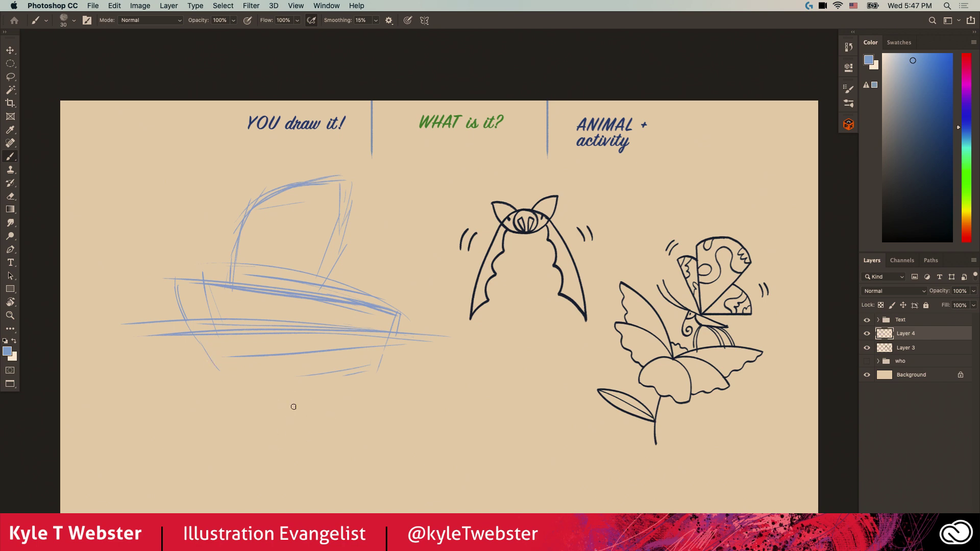
# Rough in a swimmer beneath the boat with long body lines, a head and an outstretched arm
pyautogui.moveTo(337, 404); pyautogui.dragTo(209, 408)
pyautogui.moveTo(347, 437); pyautogui.dragTo(239, 453)
pyautogui.moveTo(280, 405); pyautogui.dragTo(176, 425)
pyautogui.moveTo(241, 452); pyautogui.dragTo(182, 441)
pyautogui.moveTo(327, 422); pyautogui.dragTo(342, 394)
pyautogui.moveTo(315, 384)
pyautogui.mouseDown()
pyautogui.moveTo(318, 472)
pyautogui.moveTo(357, 472)
pyautogui.mouseUp()
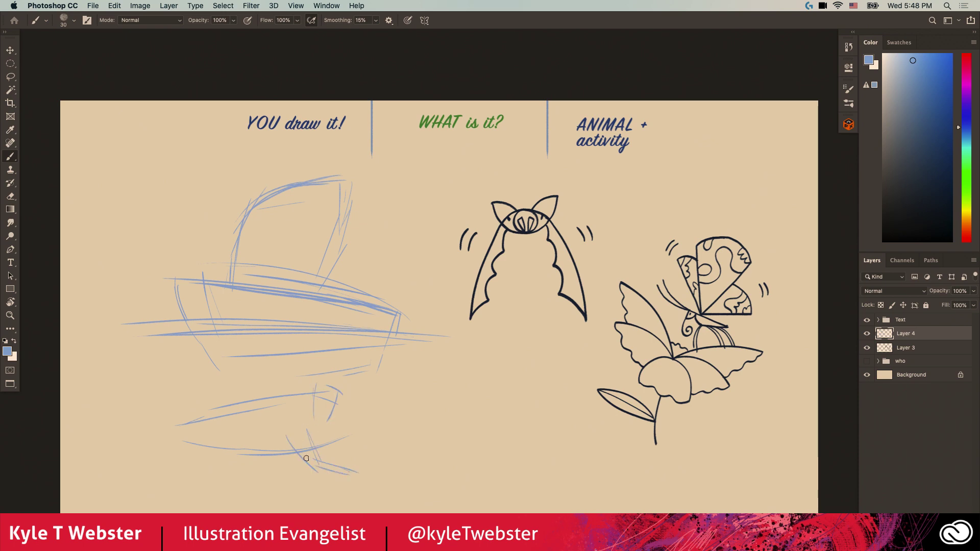
pyautogui.moveTo(333, 388)
pyautogui.mouseDown()
pyautogui.moveTo(342, 413)
pyautogui.moveTo(335, 426)
pyautogui.mouseUp()
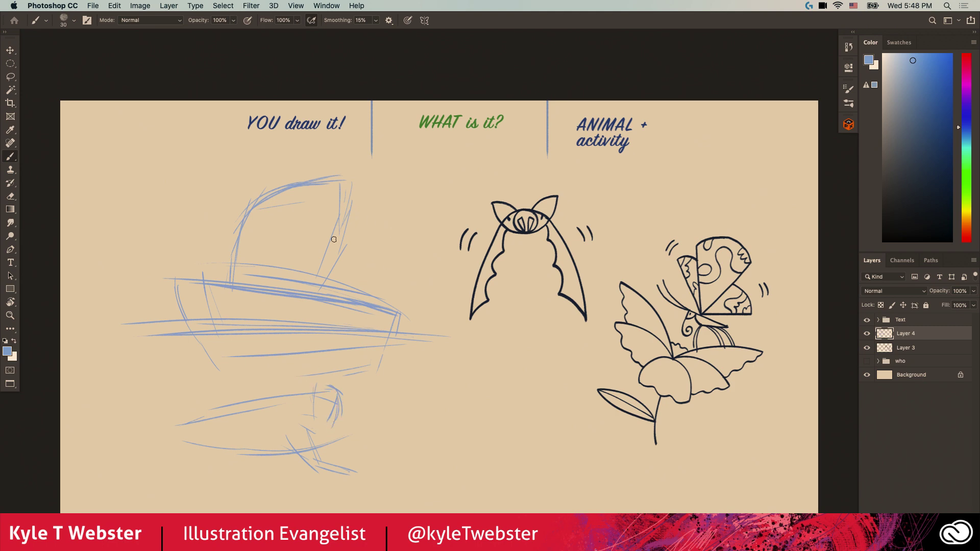
# Sketch a fishing rod extending from the fish, with a line dropping below the water to a round bait
pyautogui.moveTo(336, 243)
pyautogui.mouseDown()
pyautogui.moveTo(414, 215)
pyautogui.moveTo(359, 233)
pyautogui.moveTo(403, 218)
pyautogui.moveTo(405, 376)
pyautogui.mouseUp()
pyautogui.moveTo(415, 262); pyautogui.dragTo(403, 376)
pyautogui.moveTo(341, 240); pyautogui.dragTo(417, 204)
pyautogui.moveTo(422, 204)
pyautogui.mouseDown()
pyautogui.moveTo(417, 364)
pyautogui.moveTo(421, 321)
pyautogui.moveTo(413, 381)
pyautogui.moveTo(390, 381)
pyautogui.moveTo(422, 382)
pyautogui.moveTo(408, 401)
pyautogui.moveTo(395, 390)
pyautogui.moveTo(421, 398)
pyautogui.moveTo(387, 396)
pyautogui.moveTo(419, 399)
pyautogui.moveTo(408, 381)
pyautogui.mouseUp()
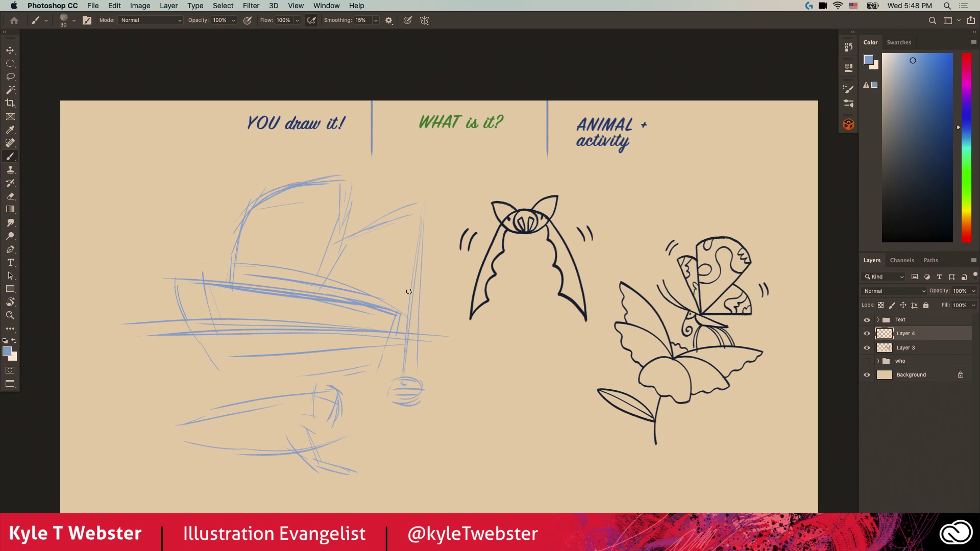
pyautogui.moveTo(329, 265); pyautogui.dragTo(292, 279)
pyautogui.moveTo(332, 245); pyautogui.dragTo(299, 251)
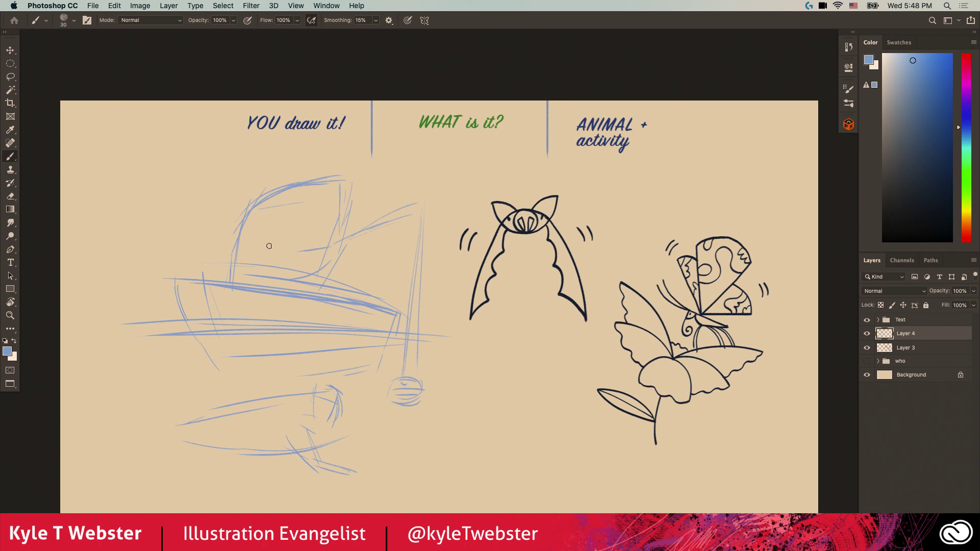
# Sketch the fish's face with a round eye, a rounded snout and a large downturned mouth
pyautogui.moveTo(291, 205)
pyautogui.mouseDown()
pyautogui.moveTo(303, 198)
pyautogui.moveTo(334, 215)
pyautogui.mouseUp()
pyautogui.moveTo(331, 179)
pyautogui.mouseDown()
pyautogui.moveTo(348, 223)
pyautogui.moveTo(358, 205)
pyautogui.moveTo(299, 184)
pyautogui.moveTo(338, 180)
pyautogui.mouseUp()
pyautogui.moveTo(262, 195)
pyautogui.mouseDown()
pyautogui.moveTo(344, 176)
pyautogui.moveTo(293, 230)
pyautogui.mouseUp()
pyautogui.moveTo(356, 202)
pyautogui.mouseDown()
pyautogui.moveTo(291, 231)
pyautogui.moveTo(303, 235)
pyautogui.mouseUp()
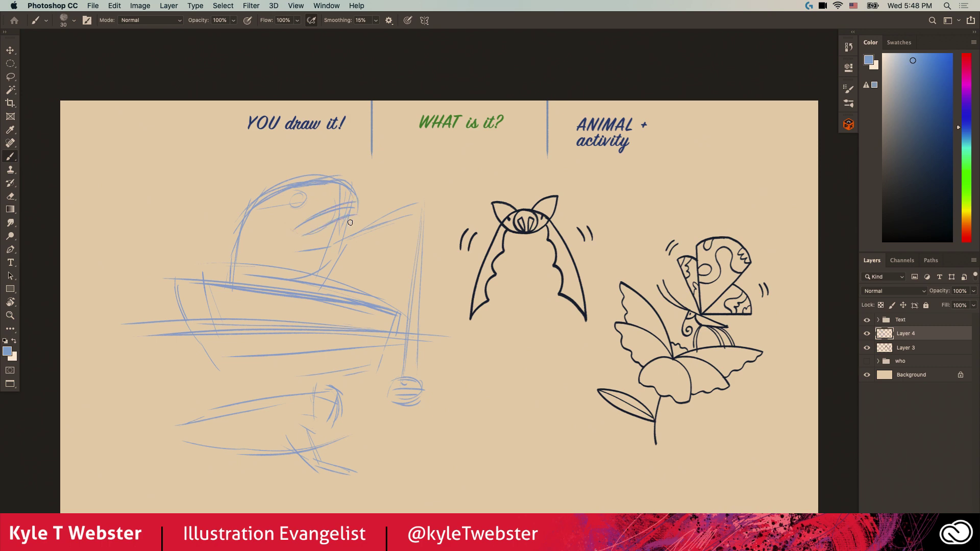
pyautogui.moveTo(356, 199)
pyautogui.mouseDown()
pyautogui.moveTo(349, 230)
pyautogui.moveTo(317, 231)
pyautogui.moveTo(321, 220)
pyautogui.moveTo(300, 207)
pyautogui.moveTo(337, 216)
pyautogui.moveTo(288, 253)
pyautogui.mouseUp()
pyautogui.moveTo(333, 206)
pyautogui.mouseDown()
pyautogui.moveTo(354, 200)
pyautogui.moveTo(352, 227)
pyautogui.moveTo(358, 196)
pyautogui.moveTo(352, 216)
pyautogui.moveTo(363, 217)
pyautogui.moveTo(359, 206)
pyautogui.moveTo(315, 271)
pyautogui.moveTo(334, 248)
pyautogui.moveTo(283, 263)
pyautogui.moveTo(347, 228)
pyautogui.moveTo(357, 204)
pyautogui.moveTo(345, 248)
pyautogui.moveTo(356, 216)
pyautogui.moveTo(311, 266)
pyautogui.mouseUp()
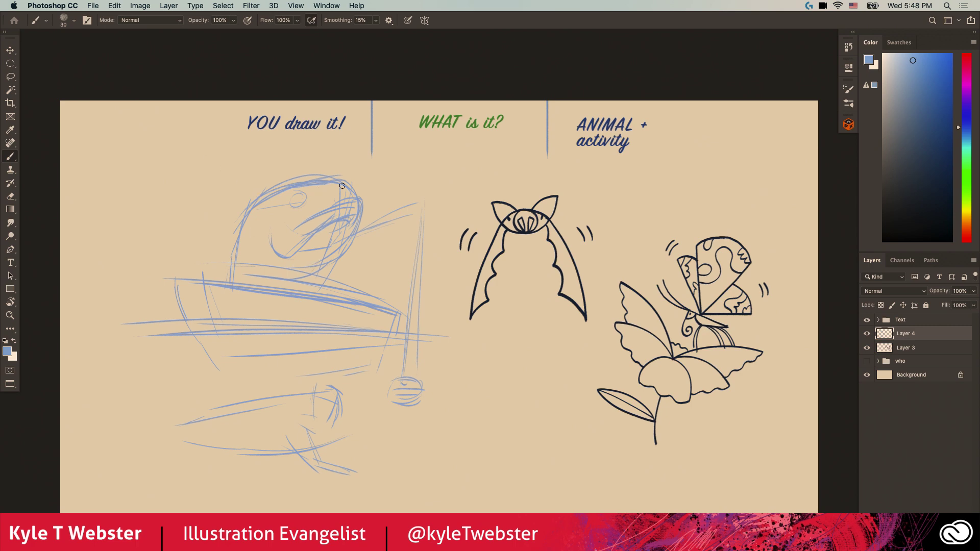
# Refine the fish's back, eye and mouth, and add a fin reaching forward along the boat's edge
pyautogui.moveTo(240, 223); pyautogui.dragTo(226, 286)
pyautogui.moveTo(281, 204); pyautogui.dragTo(288, 194)
pyautogui.moveTo(305, 198)
pyautogui.mouseDown()
pyautogui.moveTo(254, 249)
pyautogui.moveTo(303, 194)
pyautogui.mouseUp()
pyautogui.moveTo(313, 240)
pyautogui.mouseDown()
pyautogui.moveTo(277, 231)
pyautogui.moveTo(291, 259)
pyautogui.moveTo(308, 234)
pyautogui.moveTo(302, 255)
pyautogui.mouseUp()
pyautogui.moveTo(279, 276)
pyautogui.mouseDown()
pyautogui.moveTo(341, 261)
pyautogui.moveTo(274, 271)
pyautogui.moveTo(354, 252)
pyautogui.moveTo(285, 267)
pyautogui.moveTo(359, 263)
pyautogui.moveTo(333, 275)
pyautogui.mouseUp()
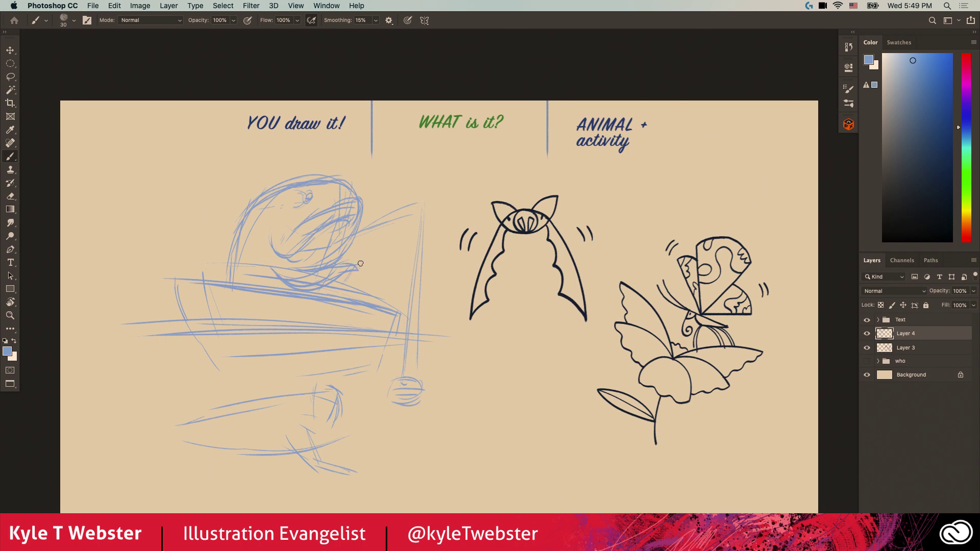
# Sketch the fin gripping the rod, redraw the bent rod and its line, and make the waterline wavy
pyautogui.moveTo(357, 256)
pyautogui.mouseDown()
pyautogui.moveTo(340, 279)
pyautogui.moveTo(310, 277)
pyautogui.moveTo(299, 240)
pyautogui.moveTo(354, 261)
pyautogui.moveTo(337, 288)
pyautogui.moveTo(425, 191)
pyautogui.moveTo(411, 204)
pyautogui.moveTo(429, 209)
pyautogui.moveTo(349, 273)
pyautogui.moveTo(419, 194)
pyautogui.moveTo(427, 197)
pyautogui.moveTo(350, 270)
pyautogui.mouseUp()
pyautogui.moveTo(425, 191); pyautogui.dragTo(404, 371)
pyautogui.moveTo(445, 337); pyautogui.dragTo(122, 325)
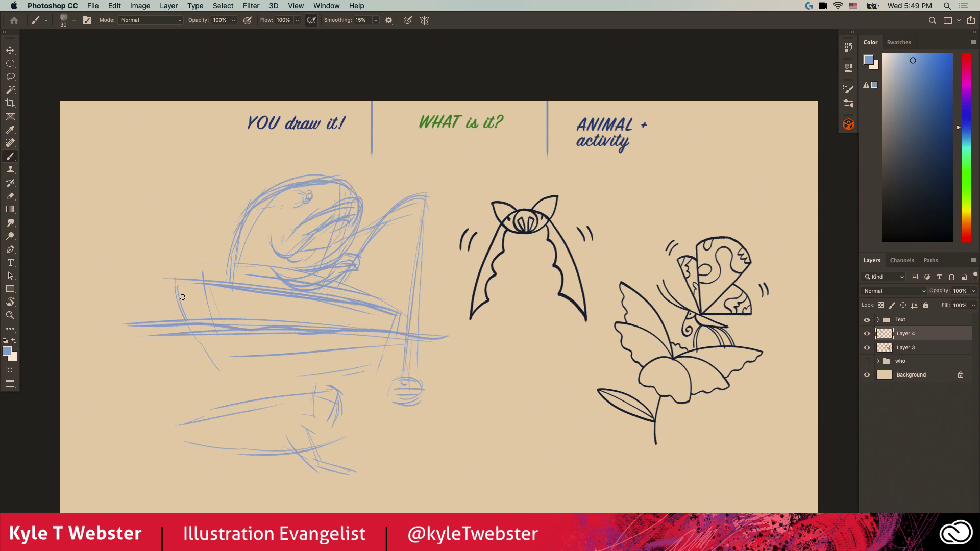
# Strengthen the boat's rim and stern, adding the inner edge that gives the hull thickness
pyautogui.moveTo(392, 312)
pyautogui.mouseDown()
pyautogui.moveTo(220, 277)
pyautogui.moveTo(245, 280)
pyautogui.moveTo(167, 284)
pyautogui.mouseUp()
pyautogui.moveTo(234, 279)
pyautogui.mouseDown()
pyautogui.moveTo(154, 293)
pyautogui.moveTo(177, 317)
pyautogui.mouseUp()
pyautogui.moveTo(201, 279); pyautogui.dragTo(209, 318)
pyautogui.moveTo(263, 280); pyautogui.dragTo(188, 279)
pyautogui.moveTo(291, 287); pyautogui.dragTo(265, 281)
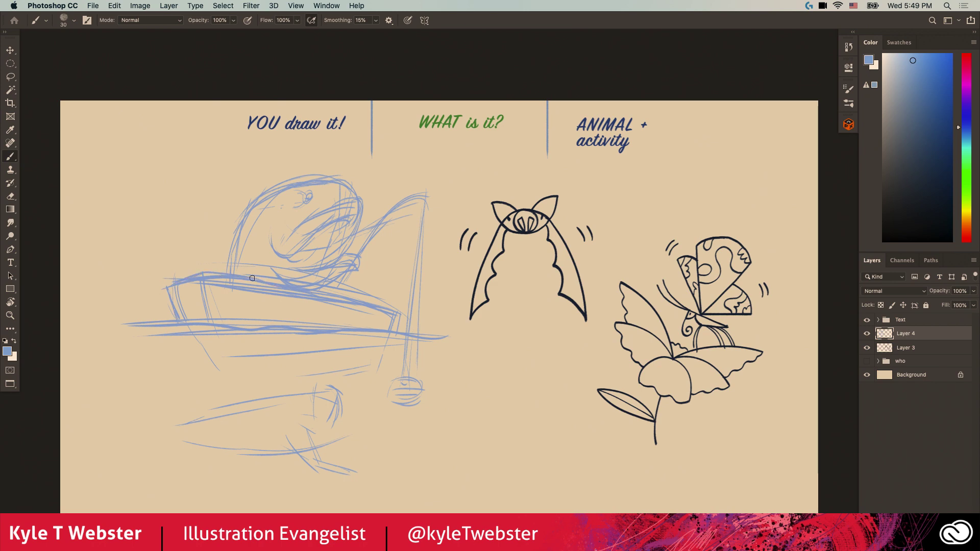
pyautogui.moveTo(356, 301); pyautogui.dragTo(337, 300)
# Sketch the swimmer's forward arm, shoulder, torso and trailing kicking legs
pyautogui.moveTo(340, 394)
pyautogui.mouseDown()
pyautogui.moveTo(320, 422)
pyautogui.moveTo(332, 411)
pyautogui.moveTo(296, 413)
pyautogui.moveTo(384, 444)
pyautogui.mouseUp()
pyautogui.moveTo(332, 425)
pyautogui.mouseDown()
pyautogui.moveTo(386, 445)
pyautogui.moveTo(264, 425)
pyautogui.moveTo(294, 452)
pyautogui.moveTo(316, 451)
pyautogui.mouseUp()
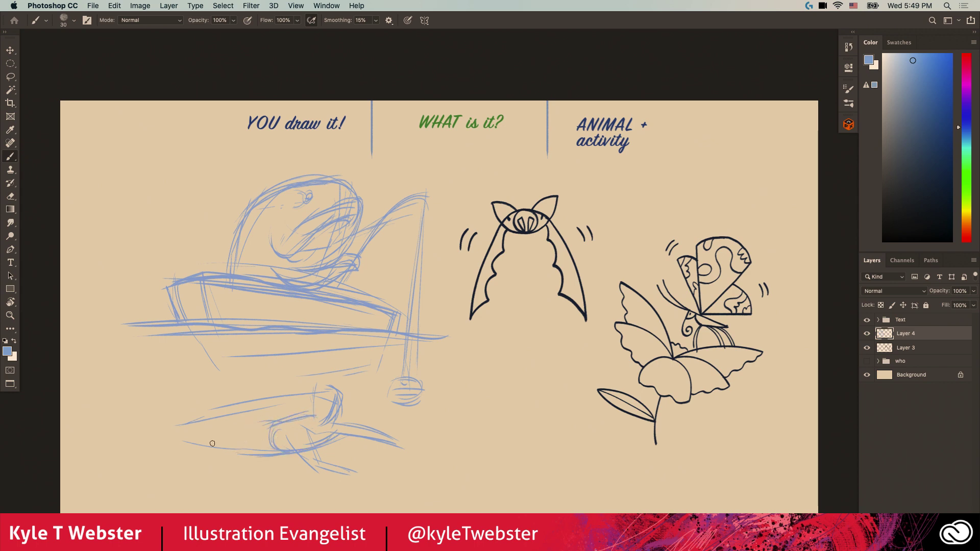
pyautogui.moveTo(267, 455)
pyautogui.mouseDown()
pyautogui.moveTo(219, 451)
pyautogui.moveTo(263, 424)
pyautogui.moveTo(183, 446)
pyautogui.moveTo(222, 449)
pyautogui.moveTo(201, 437)
pyautogui.moveTo(158, 439)
pyautogui.moveTo(198, 447)
pyautogui.moveTo(146, 438)
pyautogui.moveTo(153, 431)
pyautogui.moveTo(165, 437)
pyautogui.moveTo(144, 437)
pyautogui.moveTo(137, 456)
pyautogui.moveTo(152, 440)
pyautogui.mouseUp()
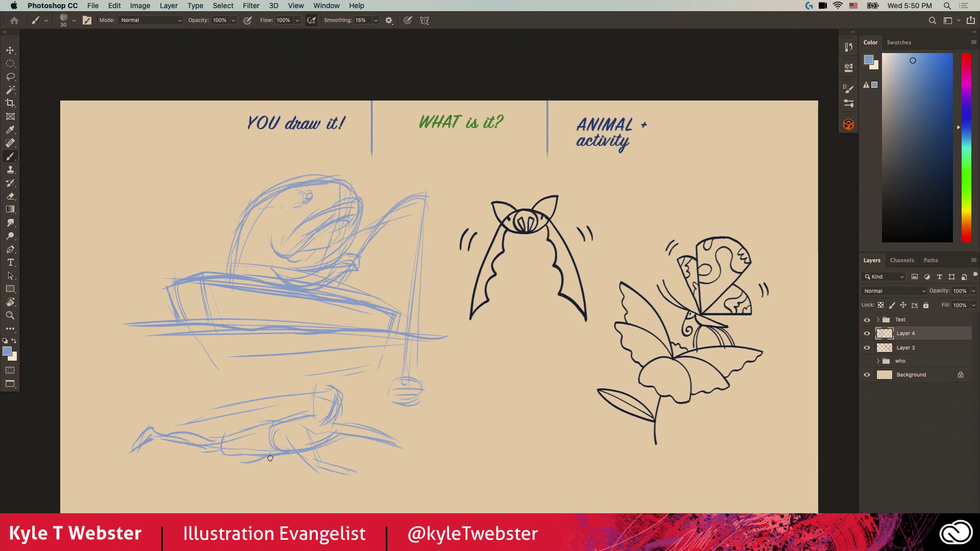
pyautogui.moveTo(253, 475)
pyautogui.mouseDown()
pyautogui.moveTo(233, 458)
pyautogui.moveTo(251, 453)
pyautogui.moveTo(247, 468)
pyautogui.moveTo(231, 471)
pyautogui.moveTo(252, 474)
pyautogui.moveTo(243, 479)
pyautogui.moveTo(199, 454)
pyautogui.moveTo(237, 481)
pyautogui.moveTo(225, 470)
pyautogui.moveTo(236, 467)
pyautogui.moveTo(202, 461)
pyautogui.mouseUp()
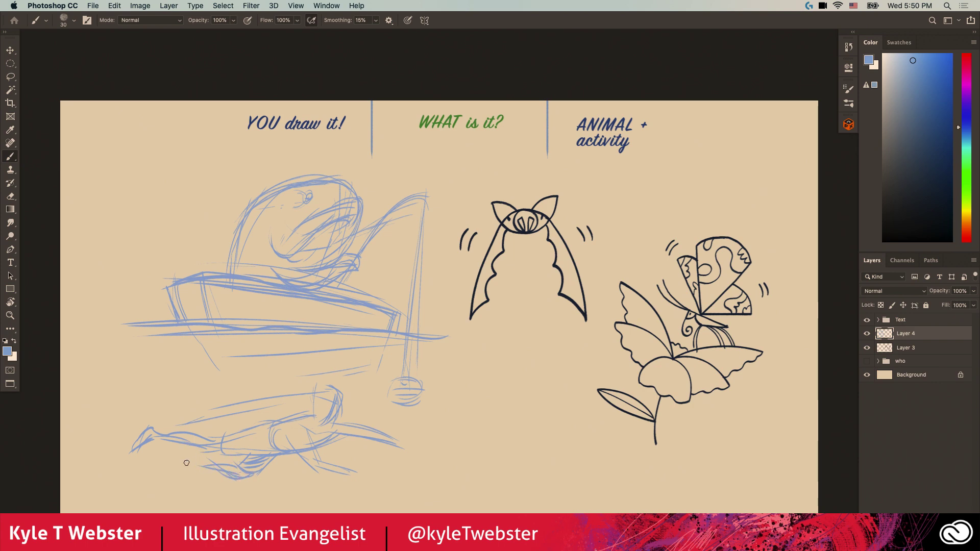
pyautogui.moveTo(270, 458)
pyautogui.mouseDown()
pyautogui.moveTo(234, 483)
pyautogui.moveTo(257, 471)
pyautogui.moveTo(223, 477)
pyautogui.moveTo(205, 459)
pyautogui.moveTo(179, 470)
pyautogui.moveTo(201, 469)
pyautogui.moveTo(163, 470)
pyautogui.mouseUp()
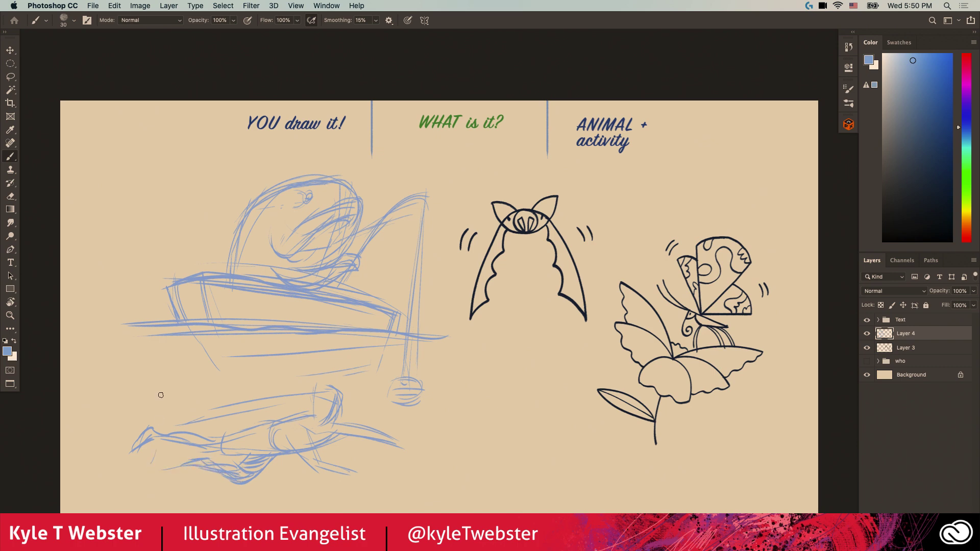
# Add the swimmer's hair and face, then define both arms, the tank top and the shorts
pyautogui.moveTo(340, 406)
pyautogui.mouseDown()
pyautogui.moveTo(335, 386)
pyautogui.moveTo(302, 391)
pyautogui.moveTo(307, 405)
pyautogui.moveTo(295, 385)
pyautogui.moveTo(324, 385)
pyautogui.moveTo(301, 392)
pyautogui.mouseUp()
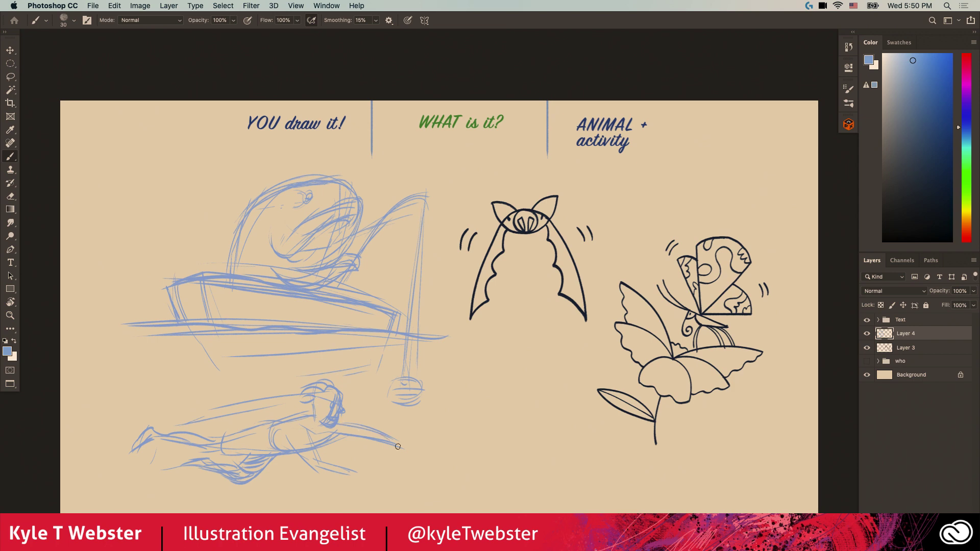
pyautogui.moveTo(337, 420); pyautogui.dragTo(414, 462)
pyautogui.moveTo(293, 449)
pyautogui.mouseDown()
pyautogui.moveTo(327, 477)
pyautogui.moveTo(311, 469)
pyautogui.moveTo(337, 467)
pyautogui.moveTo(302, 462)
pyautogui.moveTo(321, 460)
pyautogui.moveTo(313, 438)
pyautogui.moveTo(317, 462)
pyautogui.moveTo(334, 467)
pyautogui.moveTo(318, 465)
pyautogui.moveTo(310, 448)
pyautogui.moveTo(339, 464)
pyautogui.moveTo(325, 466)
pyautogui.moveTo(369, 478)
pyautogui.mouseUp()
pyautogui.moveTo(313, 413)
pyautogui.mouseDown()
pyautogui.moveTo(266, 434)
pyautogui.moveTo(269, 455)
pyautogui.moveTo(281, 454)
pyautogui.moveTo(264, 436)
pyautogui.moveTo(273, 422)
pyautogui.moveTo(231, 437)
pyautogui.moveTo(273, 420)
pyautogui.moveTo(217, 433)
pyautogui.moveTo(227, 429)
pyautogui.moveTo(249, 453)
pyautogui.moveTo(234, 470)
pyautogui.moveTo(274, 457)
pyautogui.moveTo(243, 482)
pyautogui.mouseUp()
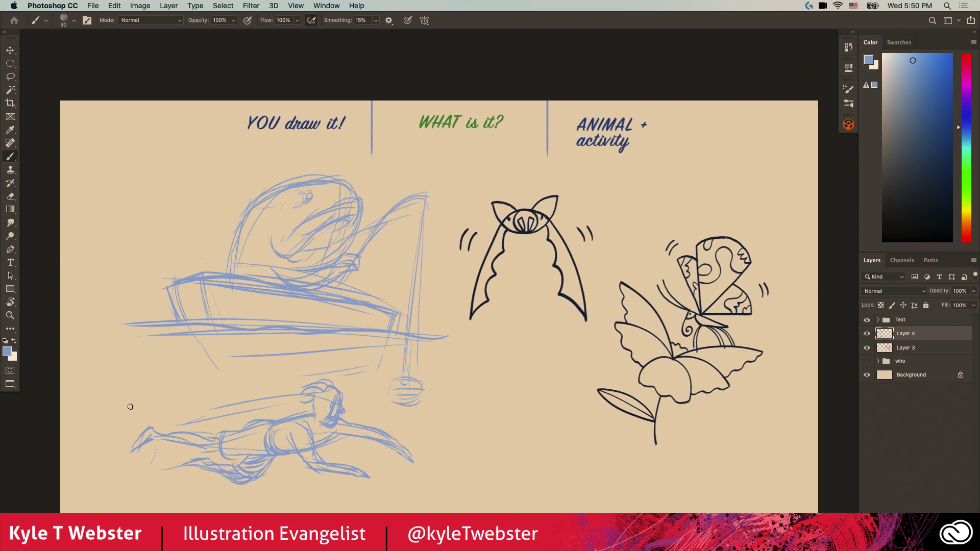
# Add ripple lines and zigzag reflections in the water between the boat and the swimmer
pyautogui.moveTo(248, 384); pyautogui.dragTo(162, 394)
pyautogui.moveTo(169, 351); pyautogui.dragTo(312, 351)
pyautogui.moveTo(189, 351); pyautogui.dragTo(193, 359)
pyautogui.moveTo(262, 351)
pyautogui.mouseDown()
pyautogui.moveTo(399, 354)
pyautogui.moveTo(387, 342)
pyautogui.moveTo(465, 341)
pyautogui.mouseUp()
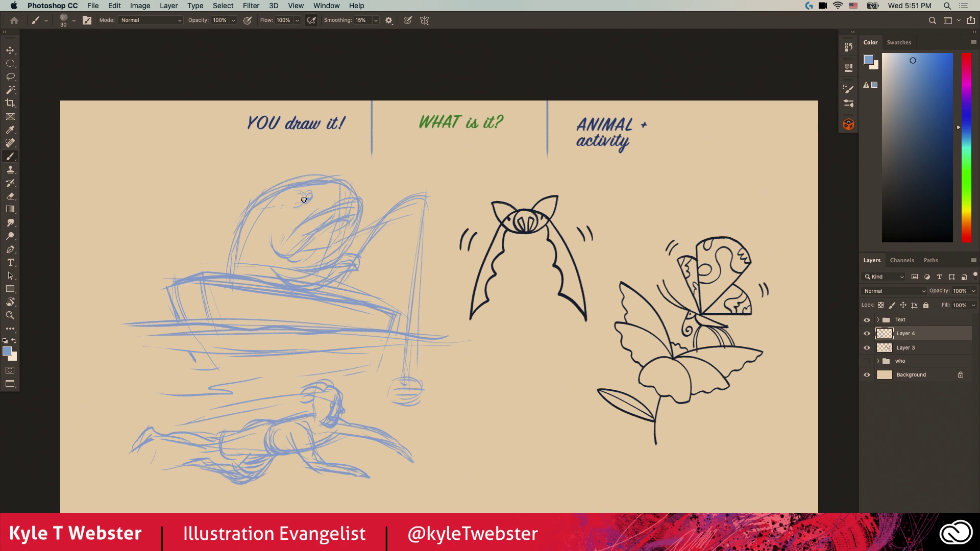
# Darken the fish's eye, define its mouth and add a dorsal fin along its back
pyautogui.moveTo(307, 200); pyautogui.dragTo(309, 196)
pyautogui.moveTo(358, 201); pyautogui.dragTo(244, 225)
pyautogui.moveTo(272, 186); pyautogui.dragTo(226, 275)
pyautogui.moveTo(251, 208); pyautogui.dragTo(217, 255)
pyautogui.moveTo(244, 211); pyautogui.dragTo(220, 250)
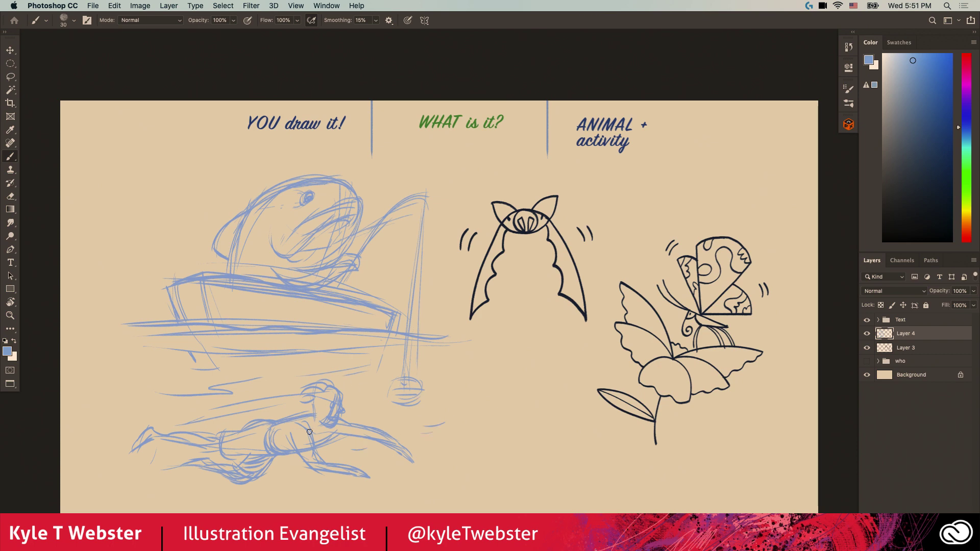
# Add air bubbles in front of the swimmer, refine the swimmer's head and hands, and extend the waterline behind the boat
pyautogui.moveTo(355, 399); pyautogui.dragTo(357, 403)
pyautogui.moveTo(352, 389); pyautogui.dragTo(364, 386)
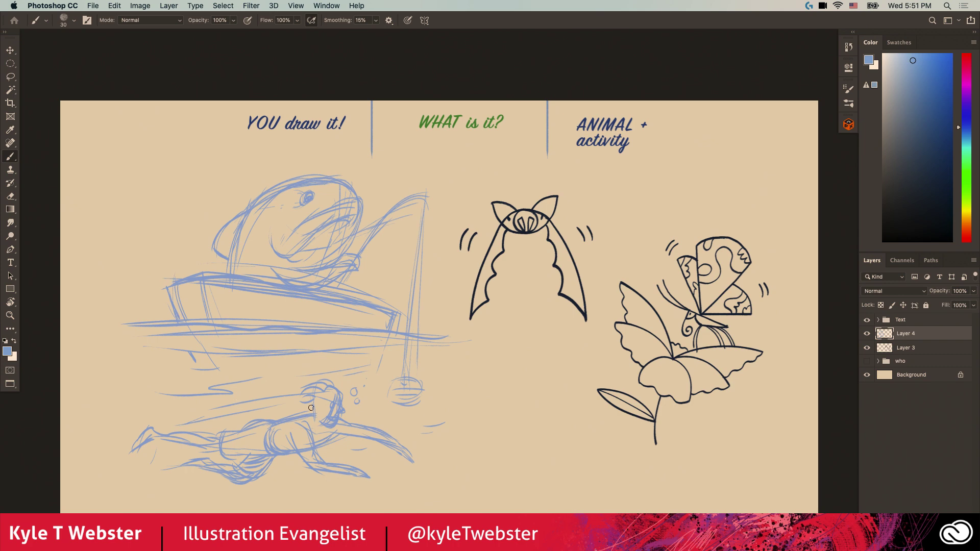
pyautogui.moveTo(316, 407)
pyautogui.mouseDown()
pyautogui.moveTo(322, 413)
pyautogui.moveTo(331, 382)
pyautogui.moveTo(339, 391)
pyautogui.mouseUp()
pyautogui.moveTo(308, 466)
pyautogui.mouseDown()
pyautogui.moveTo(371, 476)
pyautogui.moveTo(355, 471)
pyautogui.moveTo(410, 463)
pyautogui.moveTo(409, 455)
pyautogui.moveTo(416, 466)
pyautogui.mouseUp()
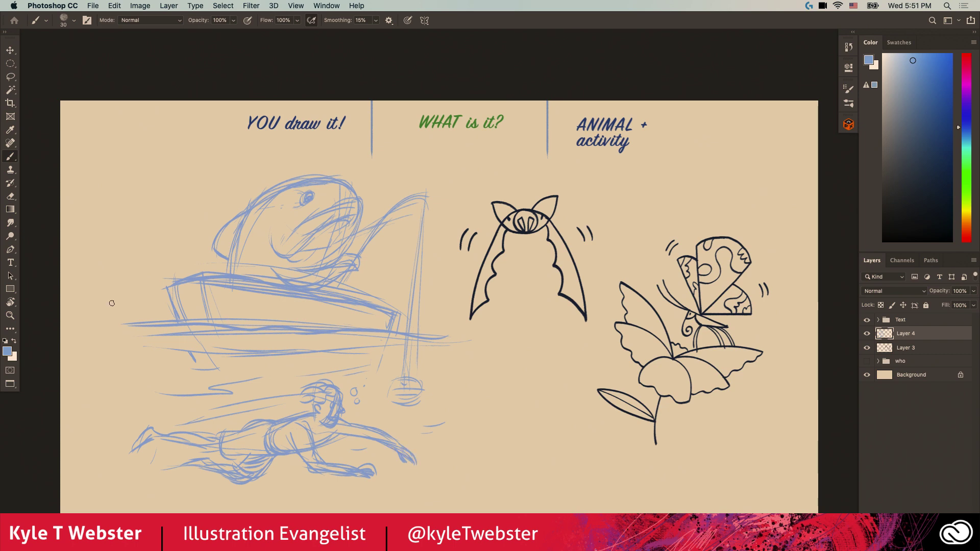
pyautogui.moveTo(159, 338); pyautogui.dragTo(111, 342)
# Reduce the blue sketch layer's opacity to 40% and add a new layer above it
pyautogui.click(960, 291)
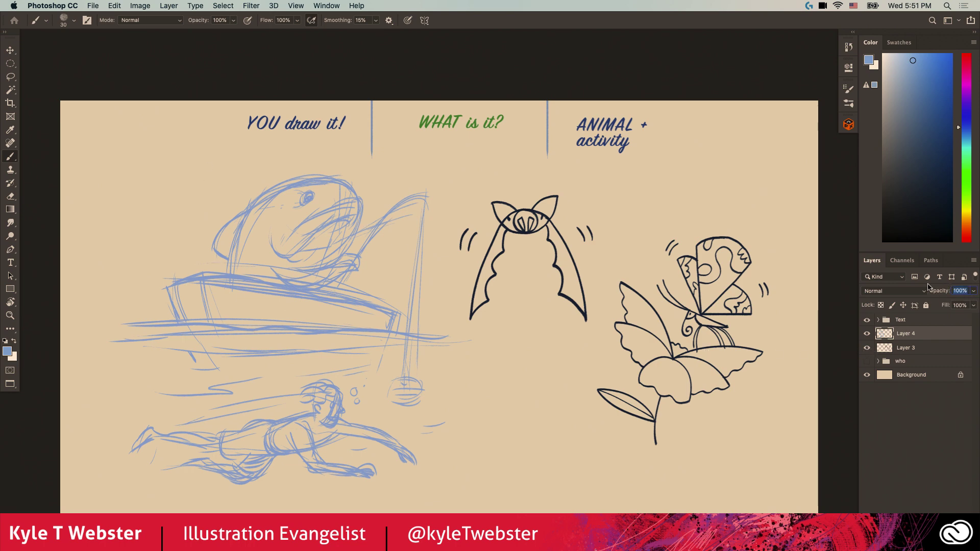
pyautogui.write('30')
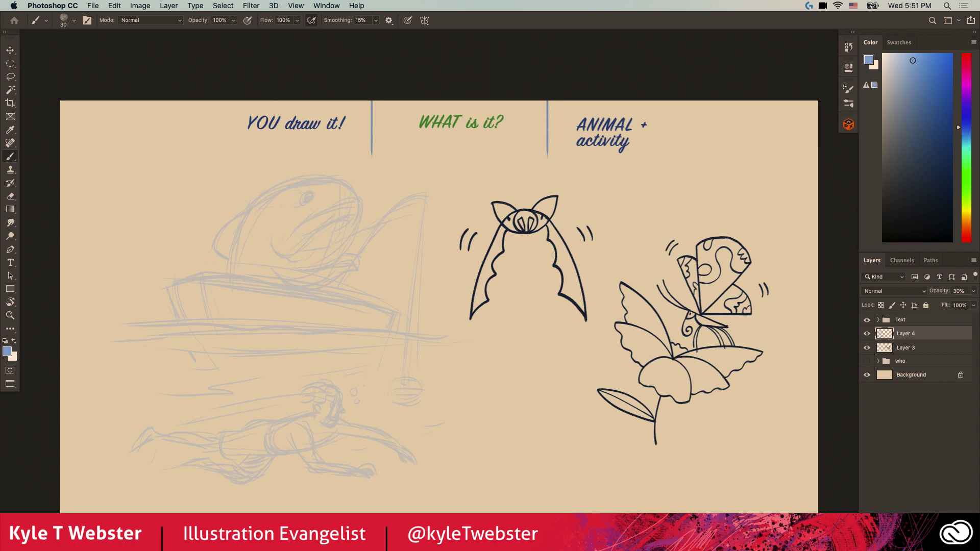
pyautogui.write('40')
pyautogui.press('Return')
pyautogui.press('super+shift+alt+n')
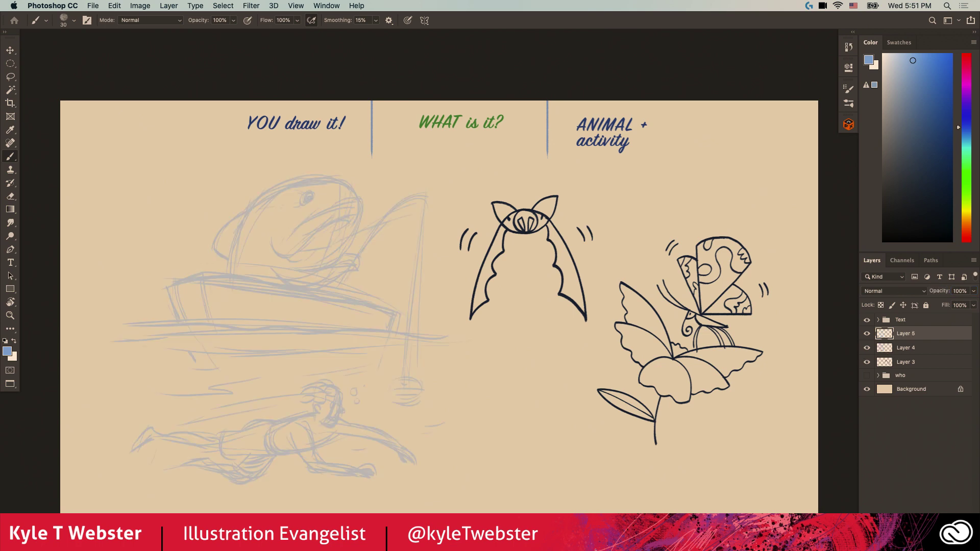
# Sample the dark navy of the bat's outline and ink the fish's eye, curved back and dorsal fin over the sketch
pyautogui.keyDown('alt'); pyautogui.click(543, 212); pyautogui.keyUp('alt')
pyautogui.scroll(1, 266, 300)
pyautogui.moveTo(236, 311); pyautogui.dragTo(283, 339)
pyautogui.moveTo(298, 210); pyautogui.dragTo(326, 247)
pyautogui.moveTo(368, 219); pyautogui.dragTo(383, 221)
pyautogui.moveTo(445, 215)
pyautogui.mouseDown()
pyautogui.moveTo(274, 304)
pyautogui.moveTo(272, 331)
pyautogui.mouseUp()
pyautogui.press('super+z')
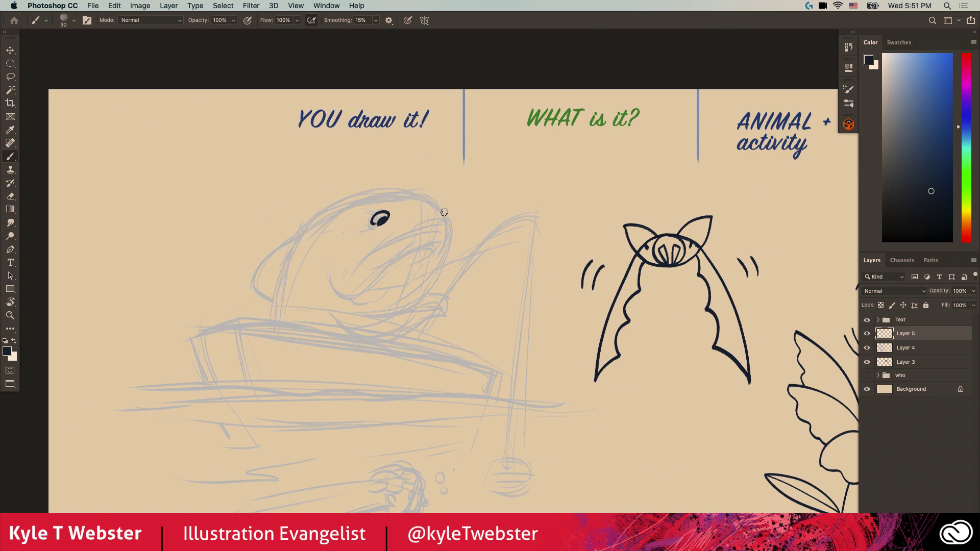
pyautogui.moveTo(445, 216)
pyautogui.mouseDown()
pyautogui.moveTo(326, 210)
pyautogui.moveTo(273, 309)
pyautogui.mouseUp()
pyautogui.moveTo(313, 228)
pyautogui.mouseDown()
pyautogui.moveTo(259, 285)
pyautogui.moveTo(273, 296)
pyautogui.mouseUp()
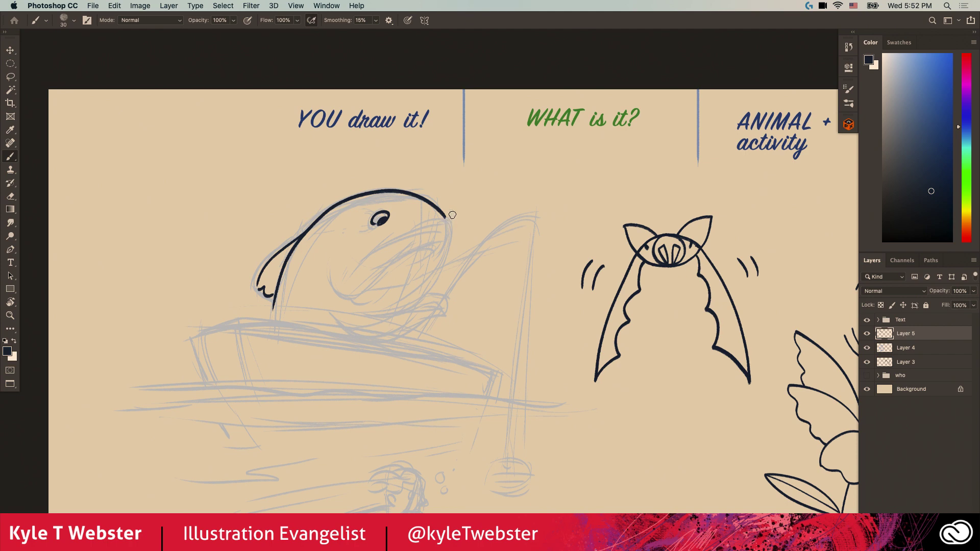
# Ink the fish's large open mouth with its upper and lower lips and a shaded inner edge
pyautogui.moveTo(458, 228)
pyautogui.mouseDown()
pyautogui.moveTo(424, 223)
pyautogui.moveTo(429, 230)
pyautogui.moveTo(331, 272)
pyautogui.mouseUp()
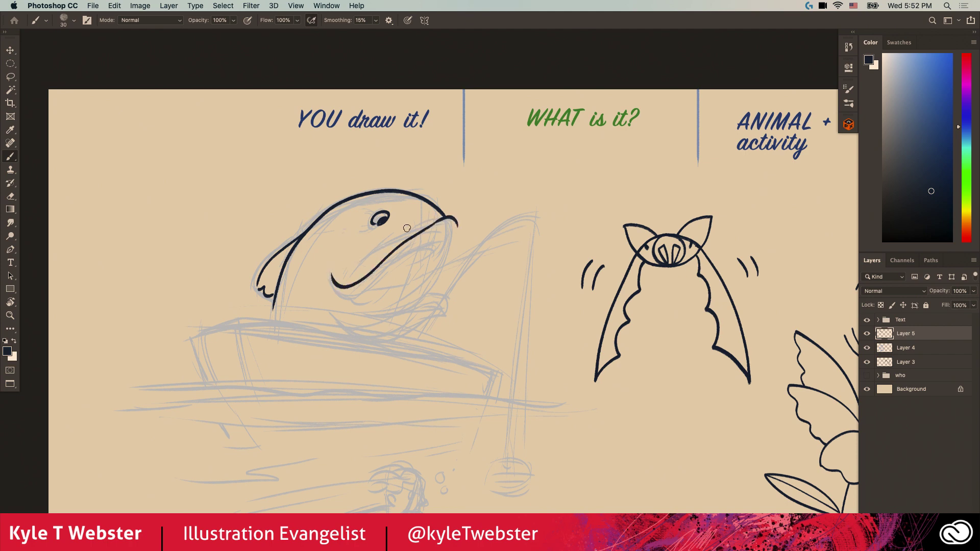
pyautogui.moveTo(437, 214)
pyautogui.mouseDown()
pyautogui.moveTo(403, 230)
pyautogui.moveTo(351, 284)
pyautogui.mouseUp()
pyautogui.moveTo(452, 235)
pyautogui.mouseDown()
pyautogui.moveTo(347, 291)
pyautogui.moveTo(411, 263)
pyautogui.mouseUp()
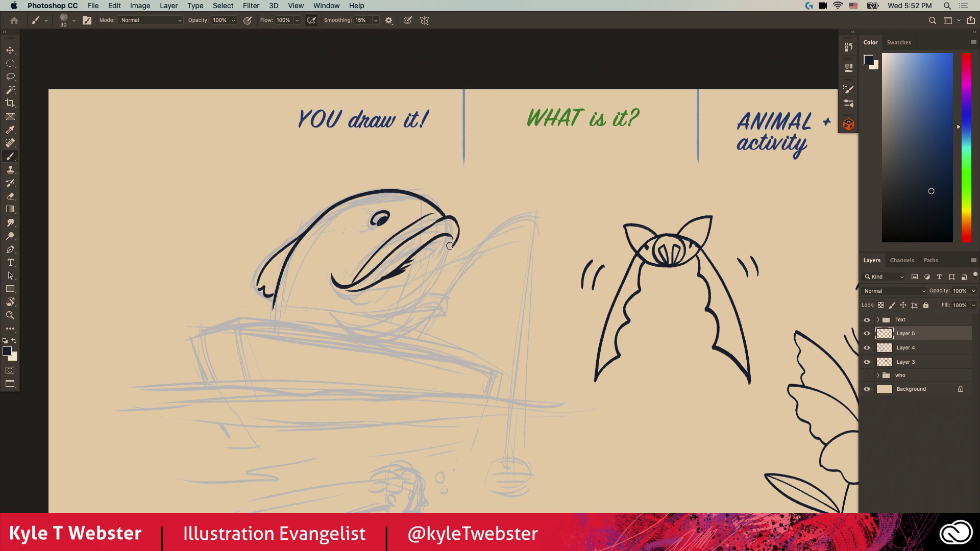
# Ink the fish's throat line and the wavy fin that reaches forward like an arm
pyautogui.moveTo(452, 241); pyautogui.dragTo(408, 307)
pyautogui.moveTo(338, 319)
pyautogui.mouseDown()
pyautogui.moveTo(355, 338)
pyautogui.moveTo(406, 332)
pyautogui.moveTo(442, 309)
pyautogui.moveTo(363, 305)
pyautogui.mouseUp()
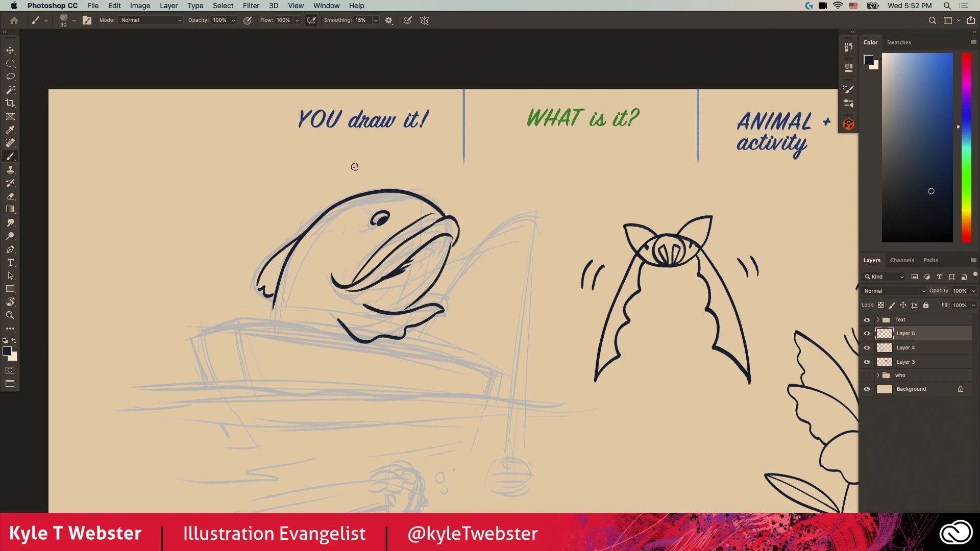
pyautogui.moveTo(335, 319); pyautogui.dragTo(345, 329)
# Ink the curved fishing rod in the fish's grip, with small line guides along it and a handle below the fin
pyautogui.moveTo(447, 299)
pyautogui.mouseDown()
pyautogui.moveTo(440, 307)
pyautogui.moveTo(430, 294)
pyautogui.moveTo(529, 222)
pyautogui.mouseUp()
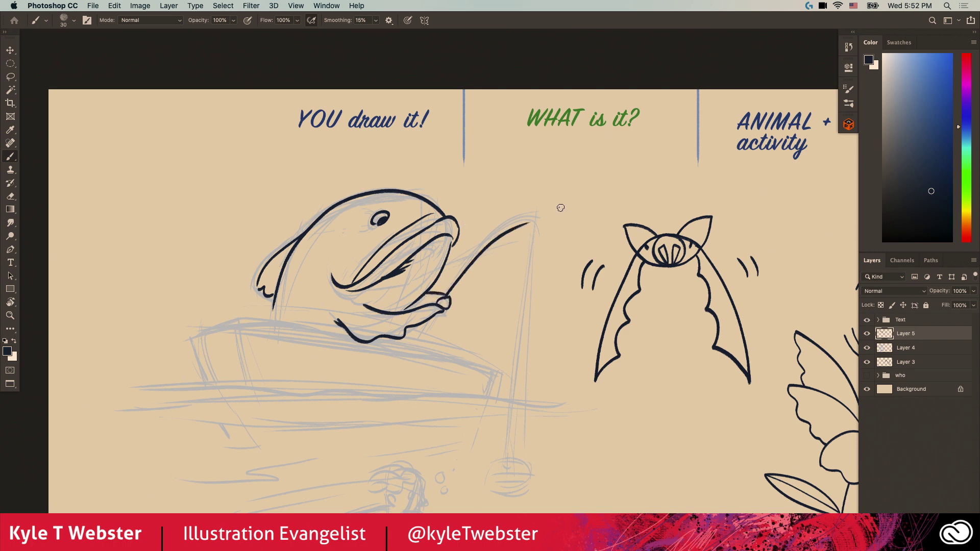
pyautogui.click(460, 282)
pyautogui.click(477, 261)
pyautogui.click(516, 231)
pyautogui.moveTo(529, 223)
pyautogui.mouseDown()
pyautogui.moveTo(473, 261)
pyautogui.moveTo(418, 345)
pyautogui.mouseUp()
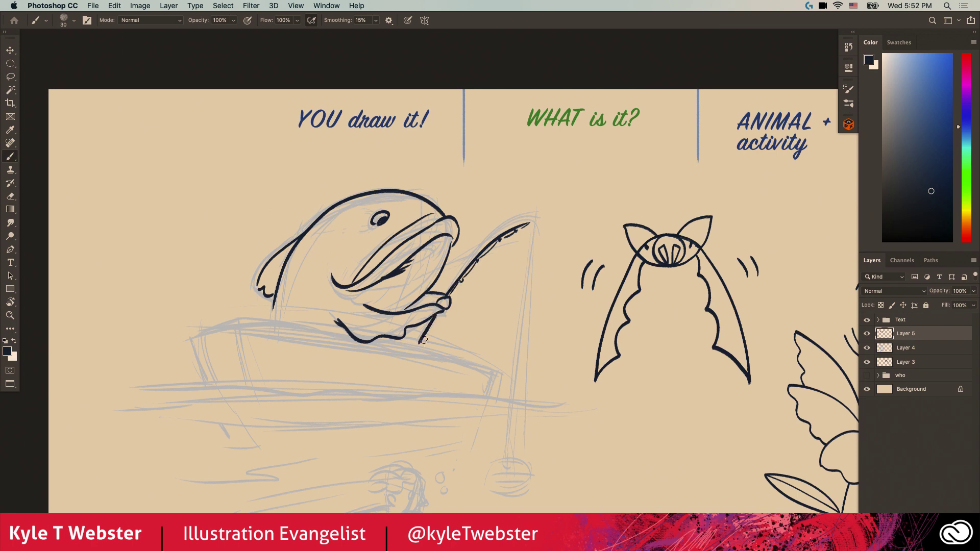
# Ink the boat's hull with its top rim, both ends and the corner line near the stern
pyautogui.moveTo(407, 341); pyautogui.dragTo(490, 368)
pyautogui.hotkey('ctrl', 'z')
pyautogui.moveTo(408, 340)
pyautogui.mouseDown()
pyautogui.moveTo(489, 369)
pyautogui.moveTo(481, 396)
pyautogui.mouseUp()
pyautogui.moveTo(346, 329)
pyautogui.mouseDown()
pyautogui.moveTo(171, 317)
pyautogui.moveTo(200, 310)
pyautogui.moveTo(208, 321)
pyautogui.moveTo(210, 311)
pyautogui.moveTo(176, 355)
pyautogui.moveTo(190, 363)
pyautogui.moveTo(180, 341)
pyautogui.moveTo(197, 381)
pyautogui.mouseUp()
pyautogui.moveTo(213, 316); pyautogui.dragTo(226, 376)
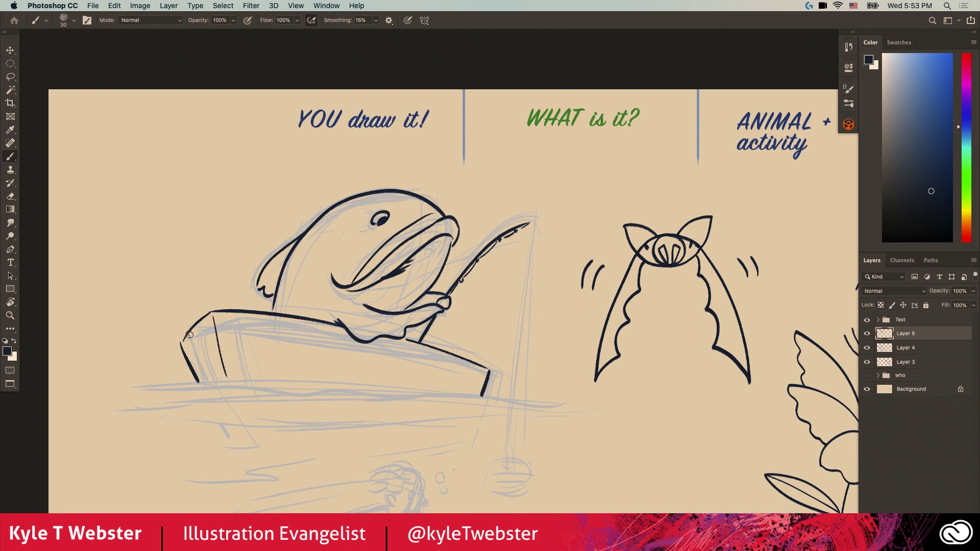
# Ink the wavy waterline across the boat's base with thinner ripple lines beneath it
pyautogui.moveTo(151, 387)
pyautogui.mouseDown()
pyautogui.moveTo(310, 384)
pyautogui.moveTo(570, 407)
pyautogui.mouseUp()
pyautogui.moveTo(465, 407)
pyautogui.mouseDown()
pyautogui.moveTo(353, 400)
pyautogui.moveTo(489, 417)
pyautogui.mouseUp()
pyautogui.moveTo(318, 401)
pyautogui.mouseDown()
pyautogui.moveTo(240, 409)
pyautogui.moveTo(216, 398)
pyautogui.moveTo(166, 409)
pyautogui.moveTo(124, 390)
pyautogui.mouseUp()
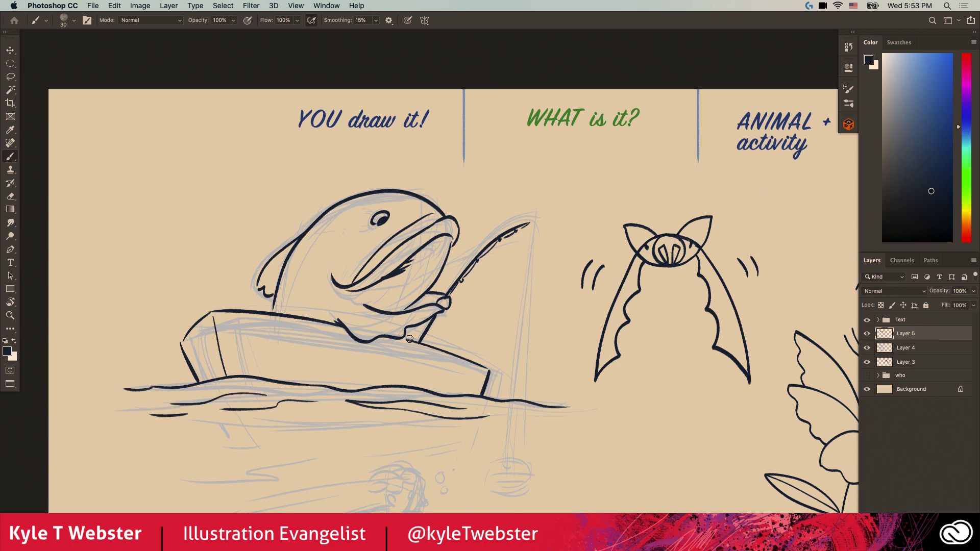
# Ink the boat's underwater hull as a broken outline with short dashes below the ripples
pyautogui.scroll(-3, 351, 322)
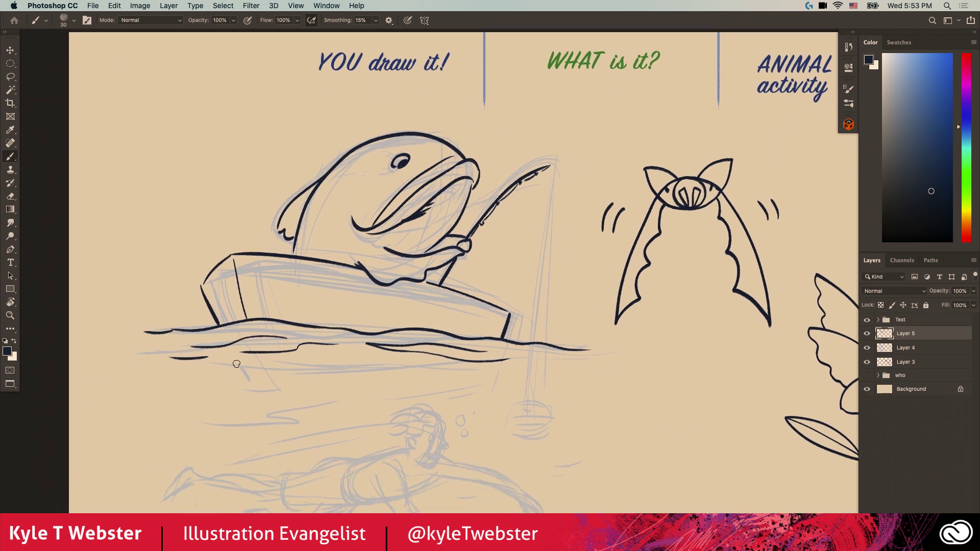
pyautogui.moveTo(233, 359)
pyautogui.mouseDown()
pyautogui.moveTo(241, 373)
pyautogui.moveTo(361, 376)
pyautogui.mouseUp()
pyautogui.moveTo(492, 365)
pyautogui.mouseDown()
pyautogui.moveTo(486, 380)
pyautogui.moveTo(436, 378)
pyautogui.mouseUp()
pyautogui.moveTo(423, 375); pyautogui.dragTo(403, 375)
pyautogui.moveTo(254, 359); pyautogui.dragTo(256, 366)
pyautogui.moveTo(335, 302); pyautogui.dragTo(311, 271)
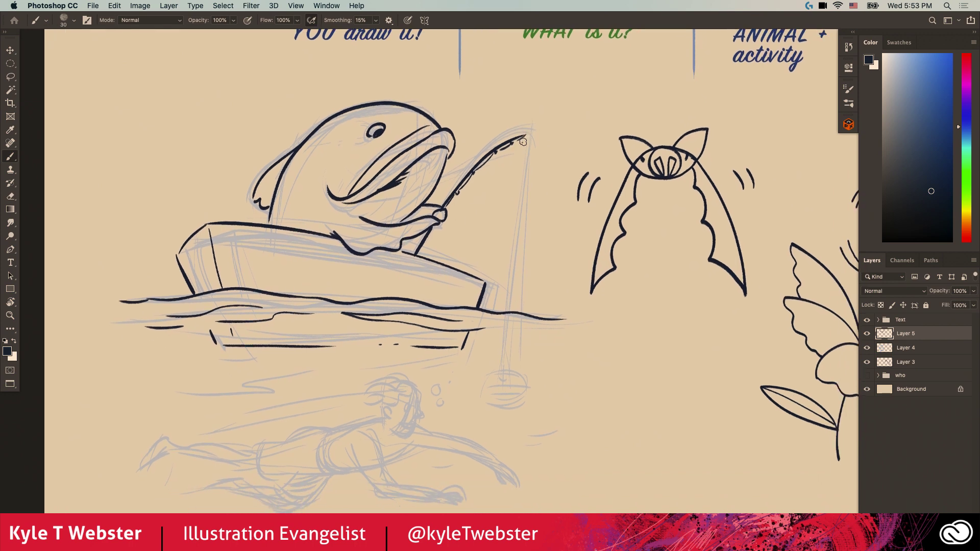
# Ink the fishing line hanging from the rod tip into the water, ending in a hamburger bait with seeds on its bun
pyautogui.moveTo(524, 143)
pyautogui.mouseDown()
pyautogui.moveTo(505, 372)
pyautogui.moveTo(483, 387)
pyautogui.moveTo(514, 395)
pyautogui.moveTo(496, 391)
pyautogui.moveTo(506, 386)
pyautogui.moveTo(480, 395)
pyautogui.moveTo(516, 397)
pyautogui.moveTo(483, 402)
pyautogui.moveTo(507, 405)
pyautogui.moveTo(515, 387)
pyautogui.moveTo(482, 407)
pyautogui.moveTo(513, 386)
pyautogui.moveTo(482, 407)
pyautogui.moveTo(508, 412)
pyautogui.moveTo(508, 386)
pyautogui.mouseUp()
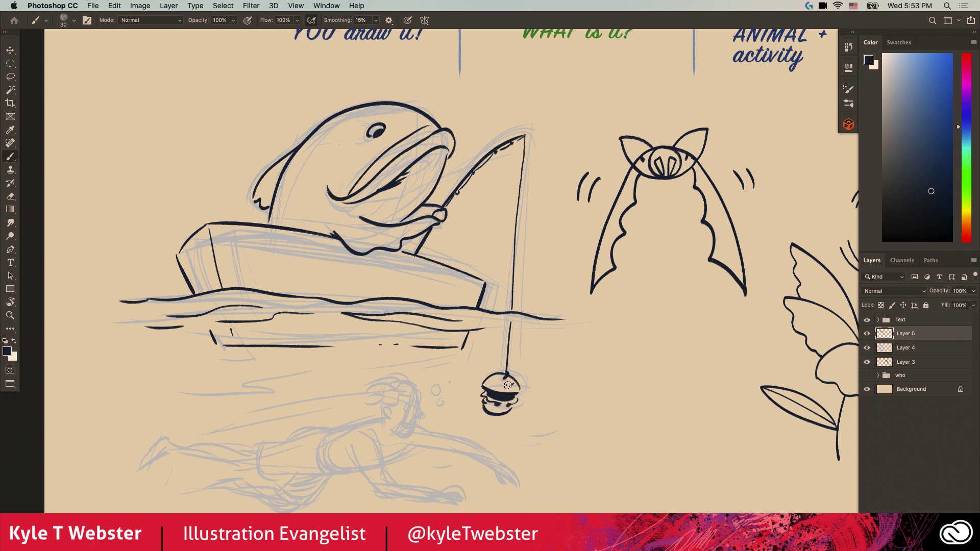
pyautogui.click(498, 381)
pyautogui.click(506, 381)
pyautogui.click(503, 386)
# Ink the swimmer's head with flowing wavy hair, ear and face in profile
pyautogui.scroll(-3, 412, 362)
pyautogui.hscroll(-2, 412, 362)
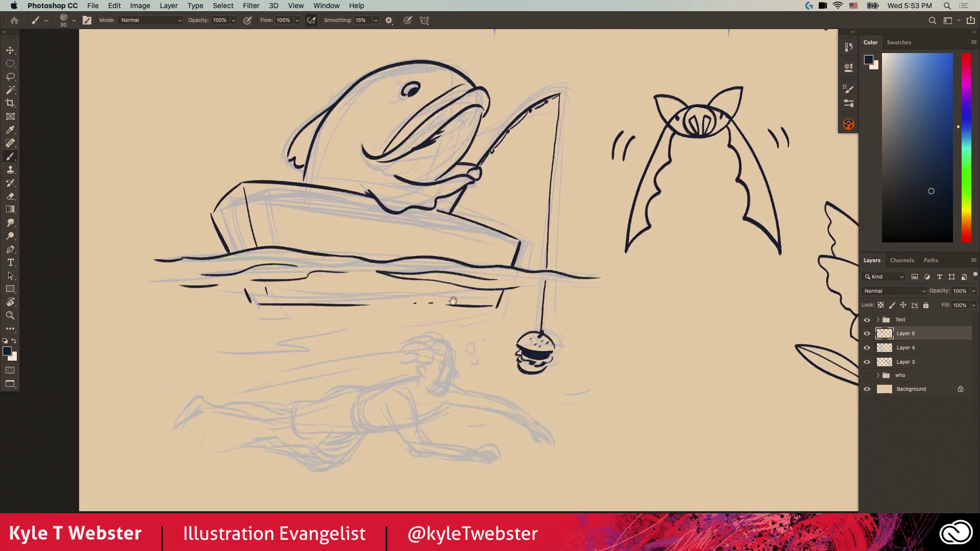
pyautogui.moveTo(455, 345)
pyautogui.mouseDown()
pyautogui.moveTo(407, 341)
pyautogui.moveTo(412, 350)
pyautogui.moveTo(402, 353)
pyautogui.mouseUp()
pyautogui.moveTo(419, 355); pyautogui.dragTo(401, 359)
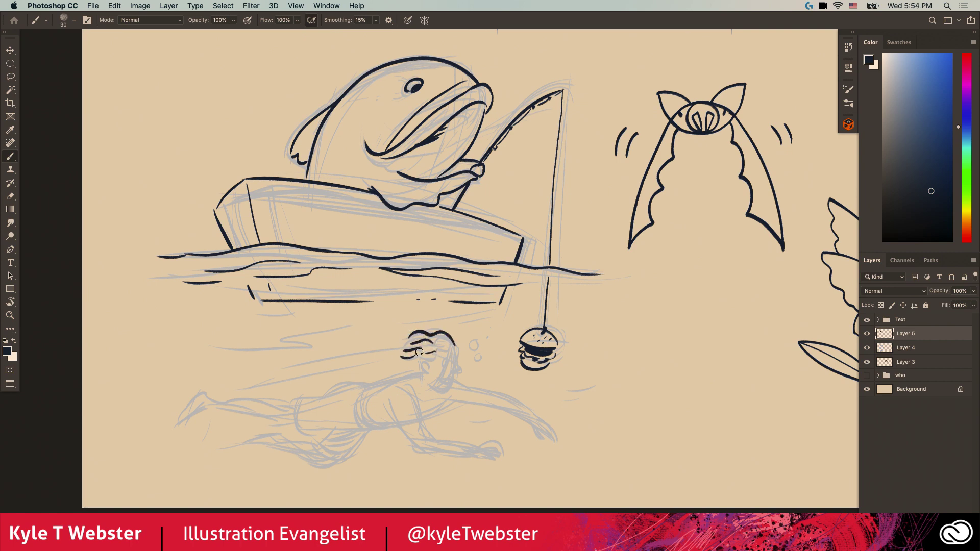
pyautogui.moveTo(452, 339)
pyautogui.mouseDown()
pyautogui.moveTo(459, 359)
pyautogui.moveTo(444, 364)
pyautogui.moveTo(443, 350)
pyautogui.moveTo(461, 374)
pyautogui.moveTo(440, 391)
pyautogui.moveTo(427, 379)
pyautogui.mouseUp()
pyautogui.moveTo(425, 350); pyautogui.dragTo(429, 351)
# Ink both of the swimmer's outstretched arms with their hands and fingers
pyautogui.moveTo(452, 380)
pyautogui.mouseDown()
pyautogui.moveTo(525, 401)
pyautogui.moveTo(539, 418)
pyautogui.moveTo(477, 403)
pyautogui.moveTo(419, 415)
pyautogui.moveTo(433, 440)
pyautogui.mouseUp()
pyautogui.moveTo(399, 401)
pyautogui.mouseDown()
pyautogui.moveTo(421, 447)
pyautogui.moveTo(473, 450)
pyautogui.moveTo(498, 432)
pyautogui.moveTo(499, 454)
pyautogui.mouseUp()
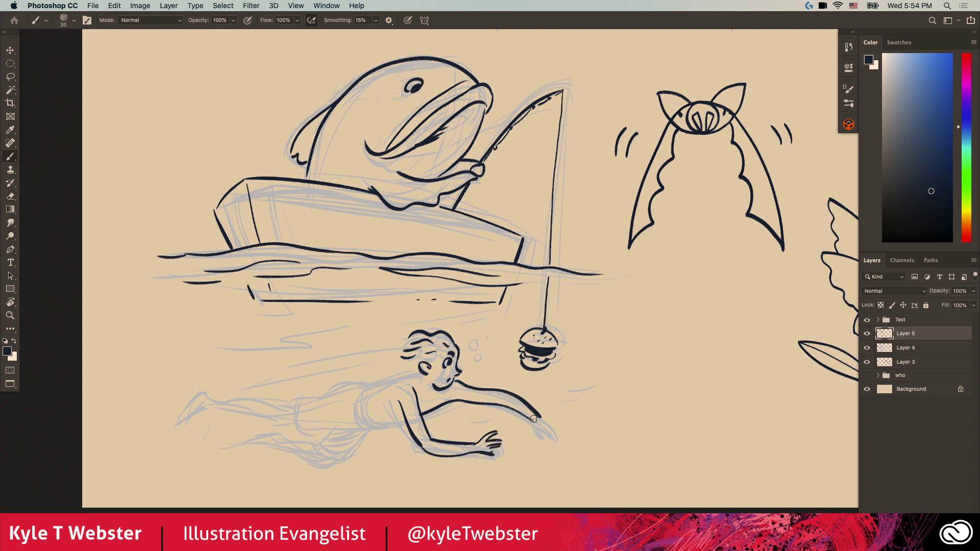
pyautogui.moveTo(535, 418)
pyautogui.mouseDown()
pyautogui.moveTo(555, 443)
pyautogui.moveTo(550, 426)
pyautogui.mouseUp()
# Ink the swimmer's back and torso, then outline the waistband and shorts
pyautogui.hscroll(-5, 333, 266)
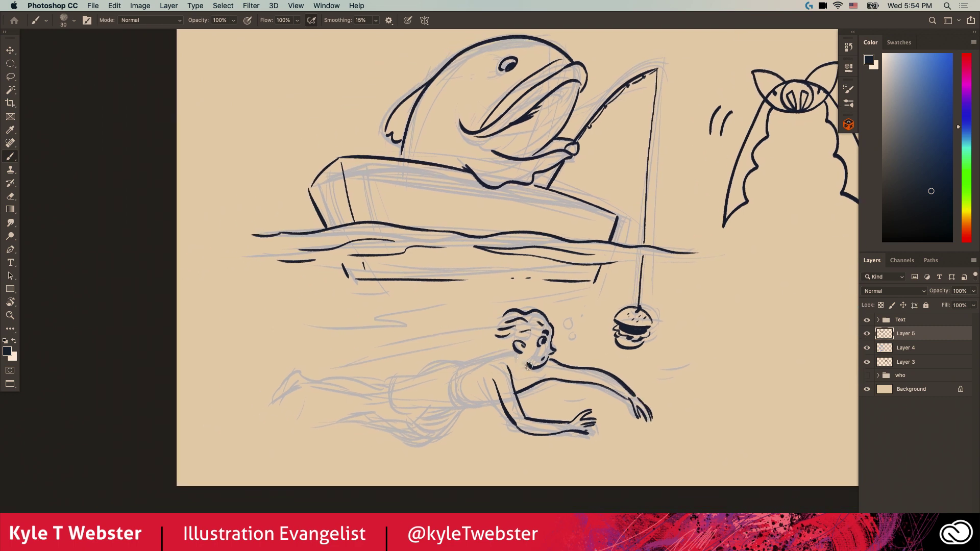
pyautogui.moveTo(516, 351)
pyautogui.mouseDown()
pyautogui.moveTo(454, 370)
pyautogui.moveTo(480, 410)
pyautogui.mouseUp()
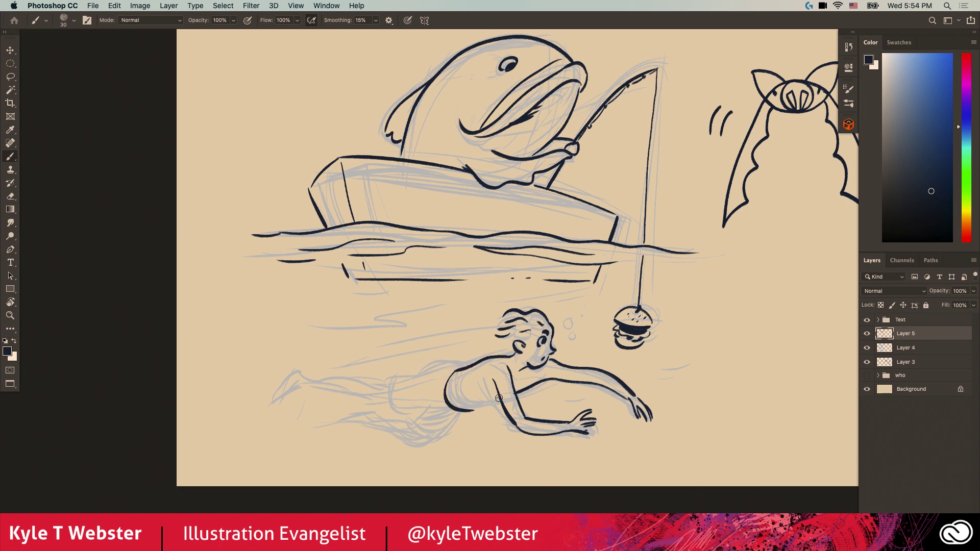
pyautogui.moveTo(459, 370)
pyautogui.mouseDown()
pyautogui.moveTo(439, 381)
pyautogui.moveTo(443, 408)
pyautogui.mouseUp()
pyautogui.moveTo(454, 371)
pyautogui.mouseDown()
pyautogui.moveTo(387, 382)
pyautogui.moveTo(394, 377)
pyautogui.moveTo(421, 411)
pyautogui.moveTo(457, 412)
pyautogui.moveTo(416, 425)
pyautogui.moveTo(433, 437)
pyautogui.moveTo(413, 436)
pyautogui.moveTo(409, 417)
pyautogui.mouseUp()
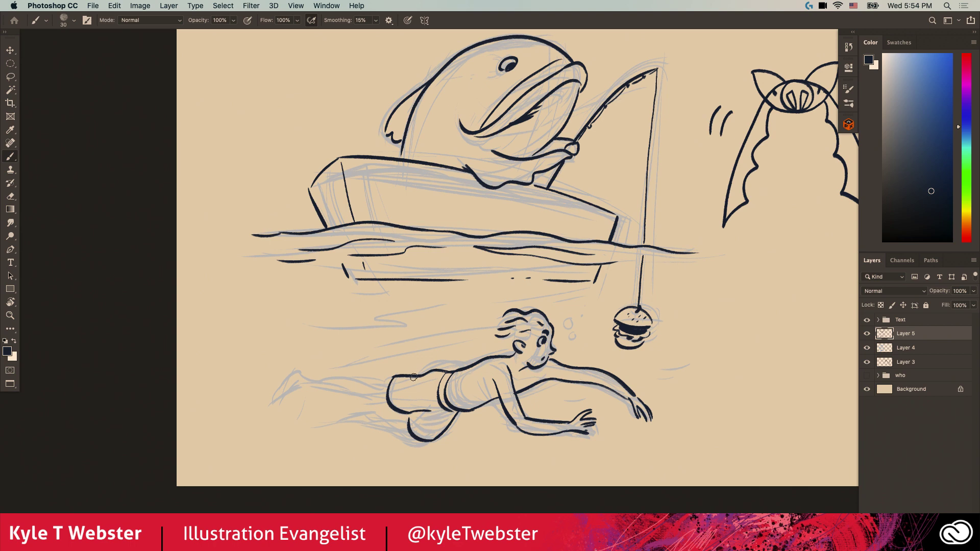
# Ink fold lines on the swimmer's shorts and both legs trailing behind with their feet
pyautogui.moveTo(438, 382)
pyautogui.mouseDown()
pyautogui.moveTo(394, 389)
pyautogui.moveTo(317, 380)
pyautogui.mouseUp()
pyautogui.moveTo(386, 399)
pyautogui.mouseDown()
pyautogui.moveTo(317, 388)
pyautogui.moveTo(306, 375)
pyautogui.moveTo(289, 406)
pyautogui.mouseUp()
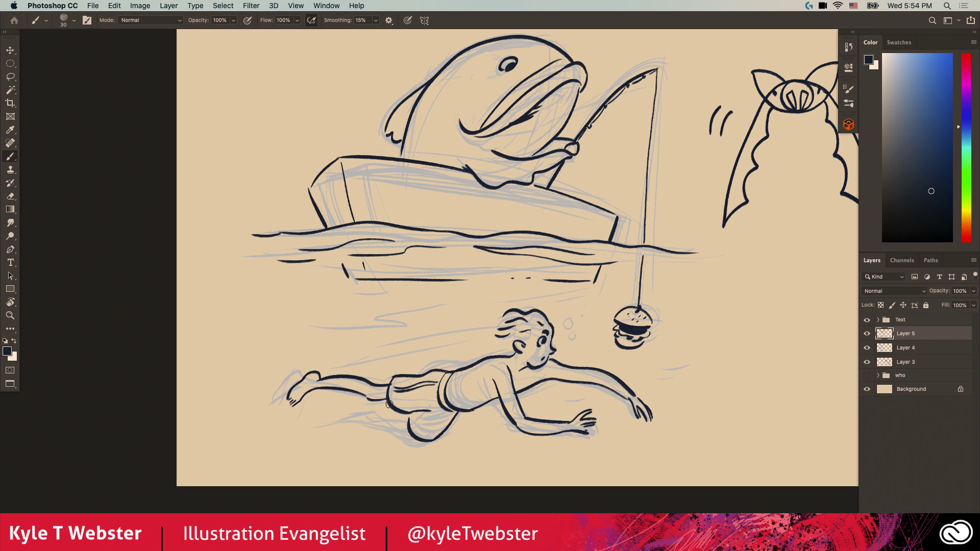
pyautogui.moveTo(426, 440); pyautogui.dragTo(379, 420)
pyautogui.moveTo(369, 403); pyautogui.dragTo(361, 439)
# Ink small air bubbles in front of the swimmer's face and tiny dots above them
pyautogui.moveTo(527, 309); pyautogui.dragTo(494, 305)
pyautogui.moveTo(535, 338); pyautogui.dragTo(539, 325)
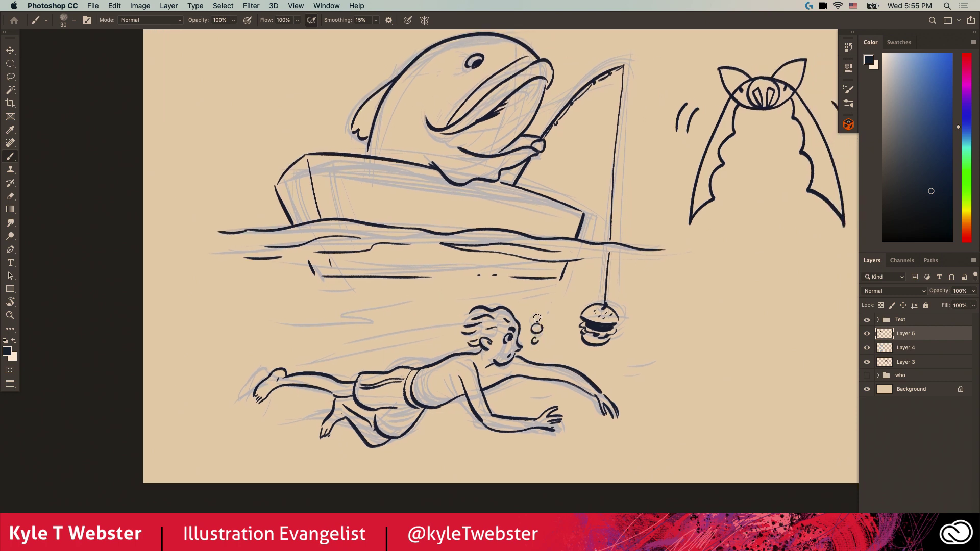
pyautogui.click(550, 296)
pyautogui.click(526, 296)
# Add a plank line along the boat's side and short wood-grain dashes across the hull
pyautogui.scroll(3, 304, 212)
pyautogui.moveTo(574, 289)
pyautogui.mouseDown()
pyautogui.moveTo(347, 249)
pyautogui.moveTo(289, 261)
pyautogui.mouseUp()
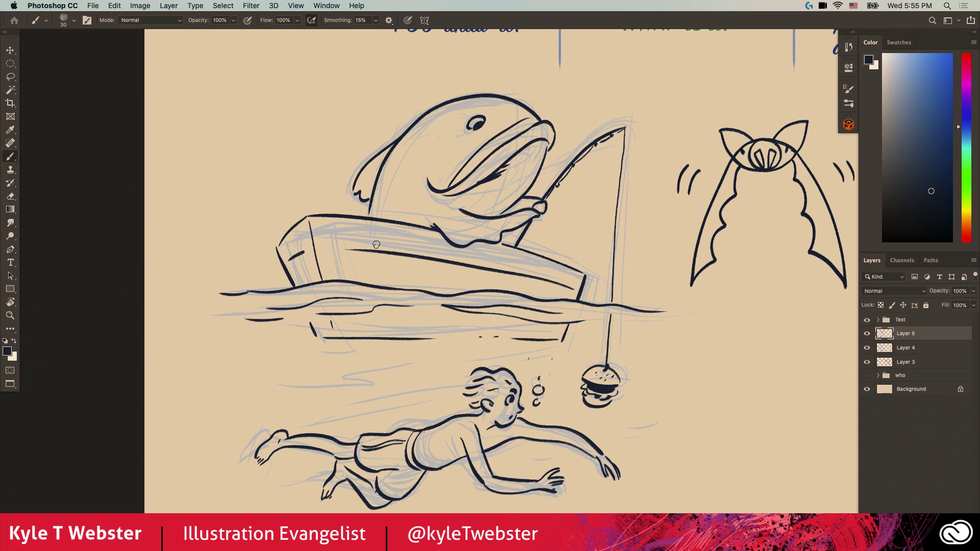
pyautogui.moveTo(381, 241); pyautogui.dragTo(394, 243)
pyautogui.moveTo(399, 246); pyautogui.dragTo(408, 247)
pyautogui.moveTo(364, 236); pyautogui.dragTo(425, 244)
pyautogui.moveTo(394, 270); pyautogui.dragTo(383, 266)
# Add small curved scale marks to the fish's body, lines in its dorsal fin and an eyebrow above its eye
pyautogui.moveTo(393, 187); pyautogui.dragTo(413, 198)
pyautogui.moveTo(413, 166); pyautogui.dragTo(407, 180)
pyautogui.moveTo(429, 142); pyautogui.dragTo(431, 148)
pyautogui.press('h')
pyautogui.moveTo(408, 203); pyautogui.dragTo(313, 196)
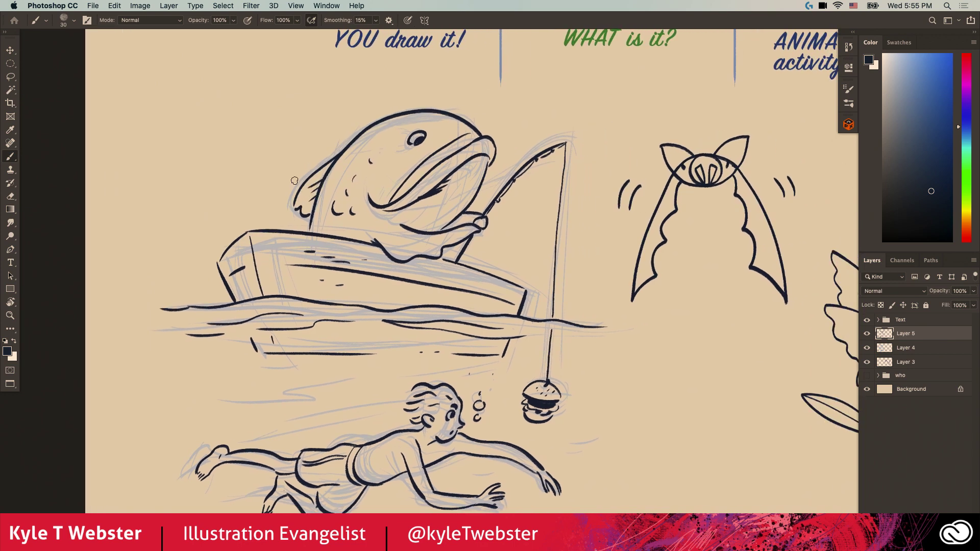
pyautogui.moveTo(425, 124); pyautogui.dragTo(408, 129)
# Hide the blue sketch on Layer 4 and add detail marks to the swimmer's waistband and torso
pyautogui.click(866, 347)
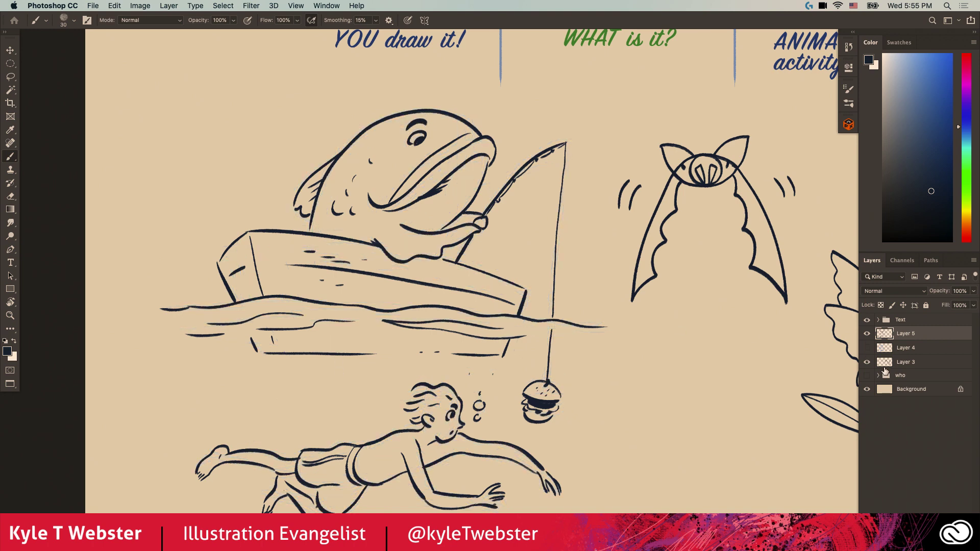
pyautogui.moveTo(342, 375); pyautogui.dragTo(368, 278)
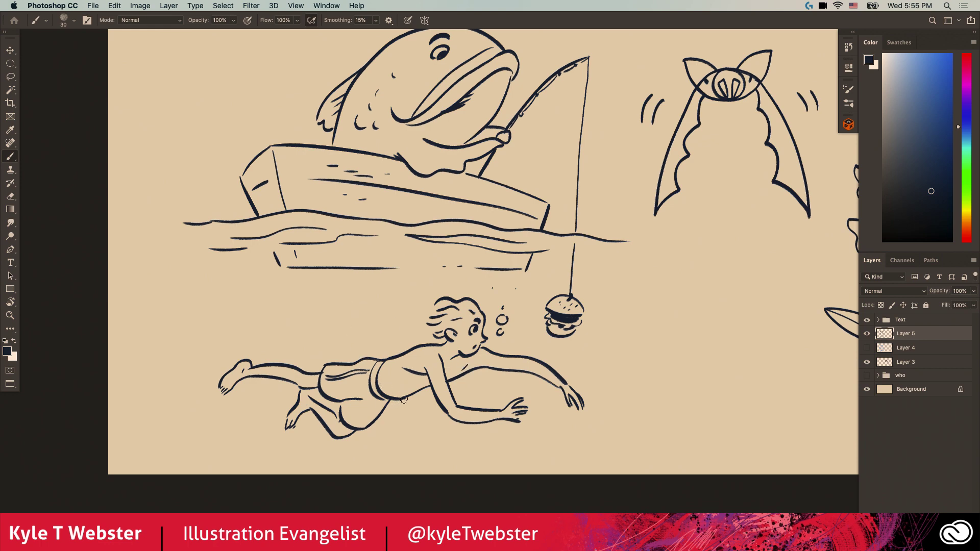
pyautogui.moveTo(375, 366); pyautogui.dragTo(367, 402)
pyautogui.moveTo(396, 376); pyautogui.dragTo(394, 382)
pyautogui.moveTo(399, 376); pyautogui.dragTo(402, 383)
pyautogui.press('super+minus')
pyautogui.moveTo(309, 323)
pyautogui.mouseDown()
pyautogui.moveTo(173, 387)
pyautogui.moveTo(142, 383)
pyautogui.mouseUp()
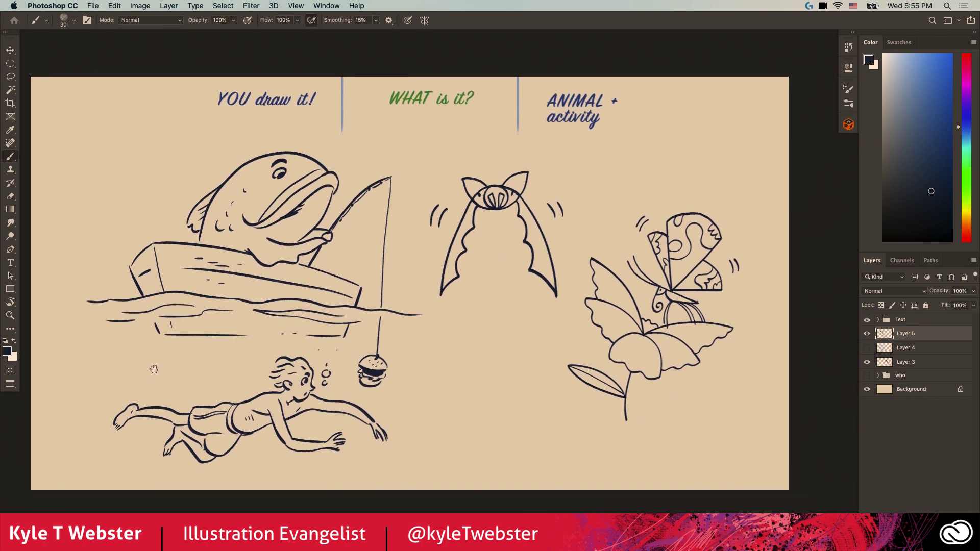